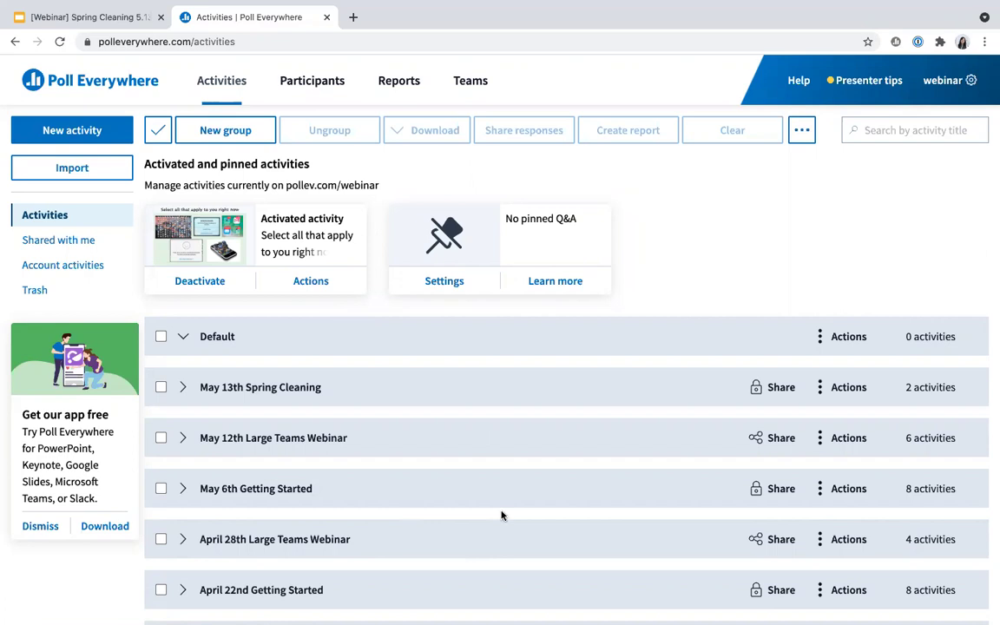
Look through the list of activity groups and view the activities in the May 6th Getting Started group
scroll(501, 515, "down", 5)
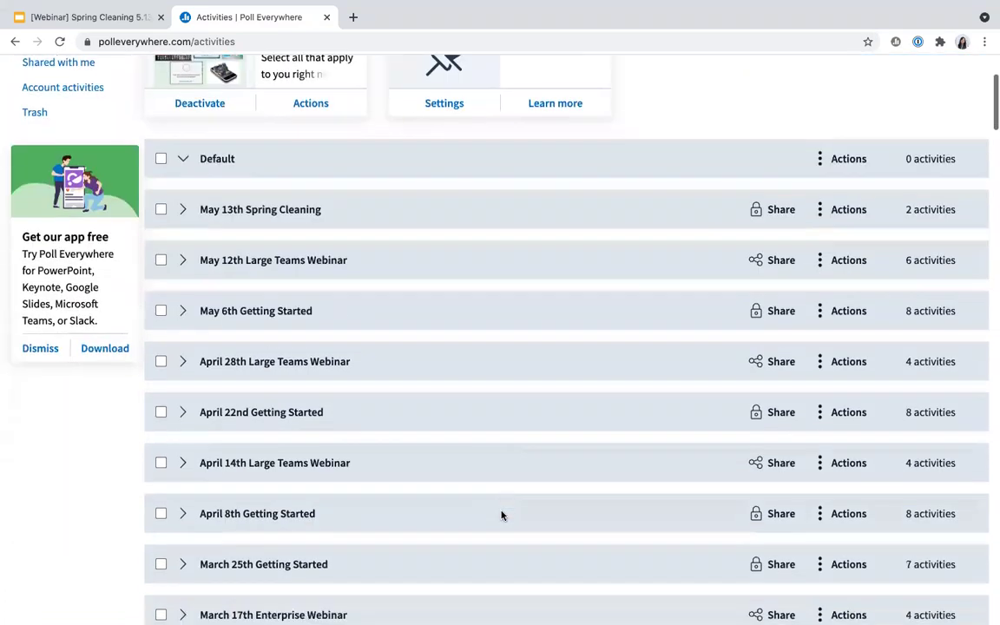
scroll(477, 388, "up", 1)
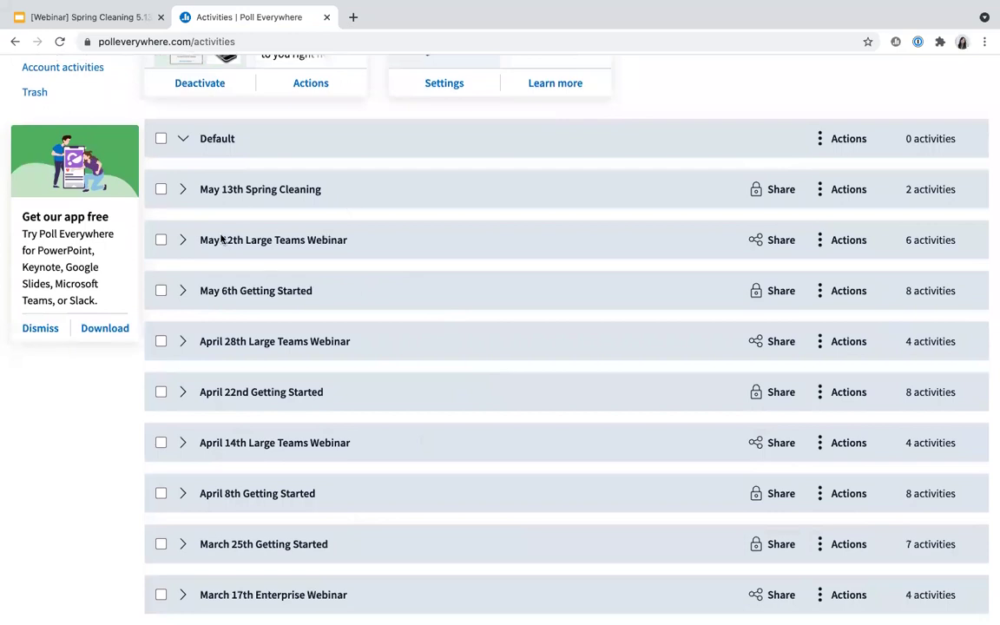
left_click(183, 293)
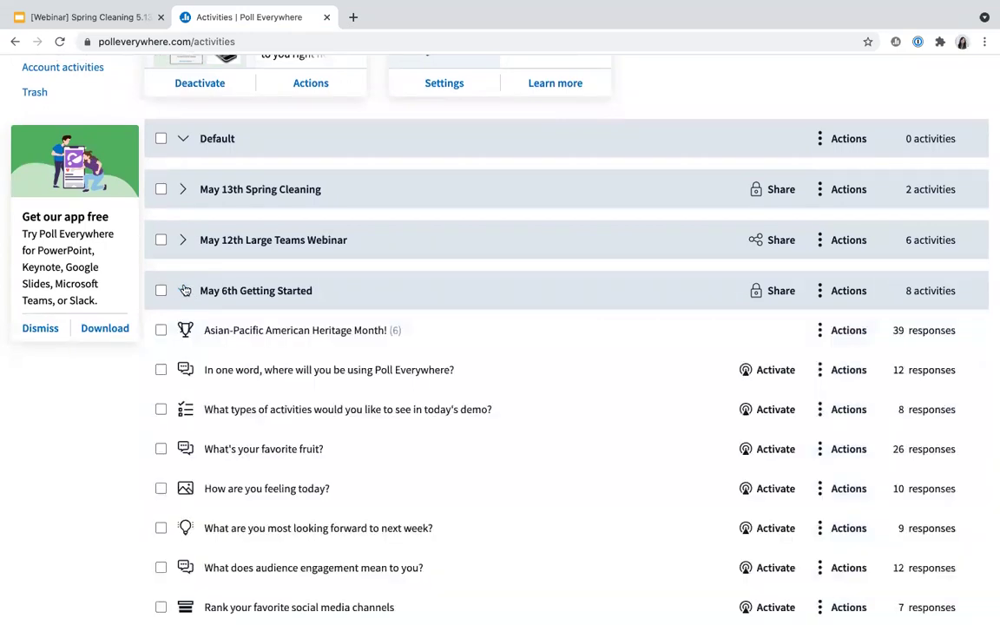
left_click(184, 291)
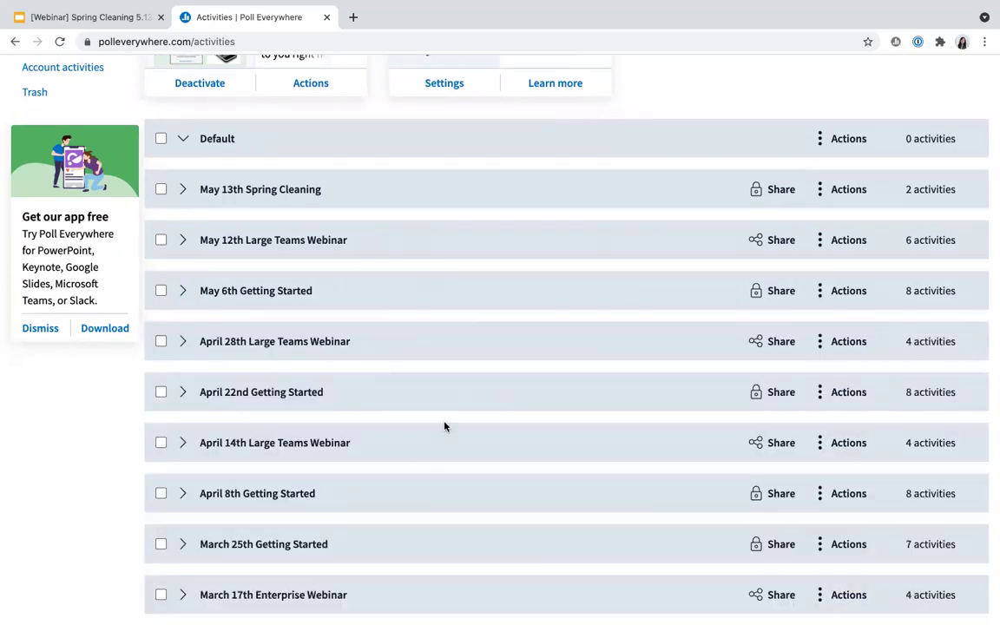
scroll(468, 353, "up", 1)
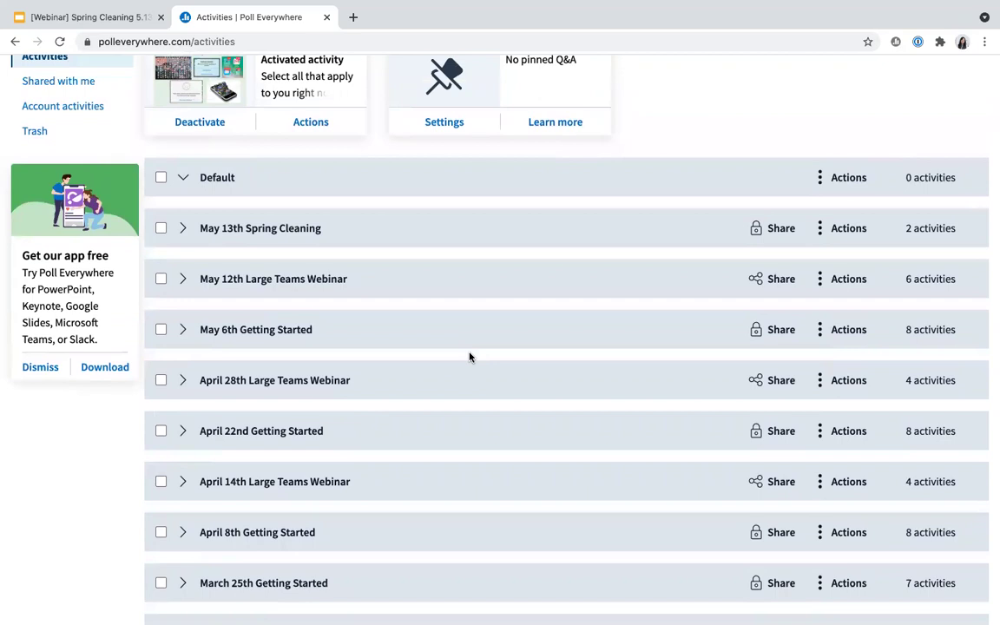
scroll(469, 355, "up", 3)
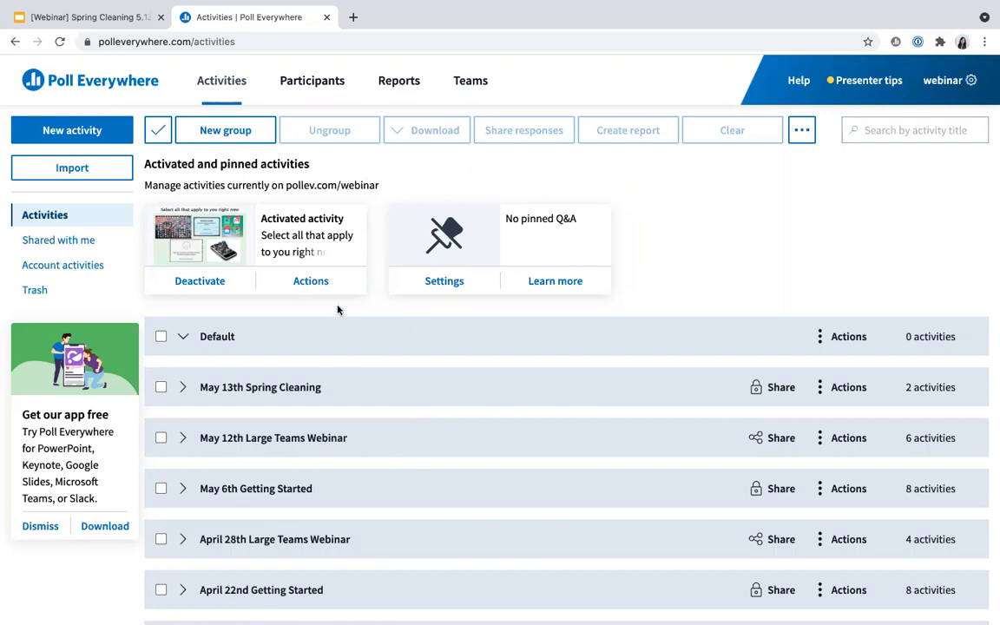
Create a word cloud activity titled "What is your favorite flower?" in the May 13th Spring Cleaning group, keeping the creator open for another activity
left_click(88, 139)
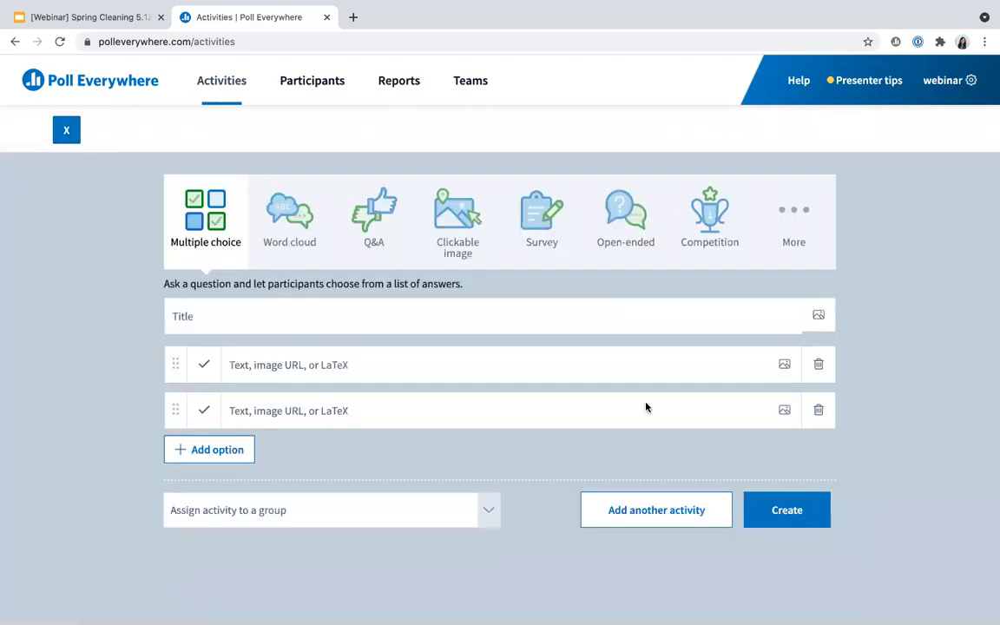
left_click(307, 230)
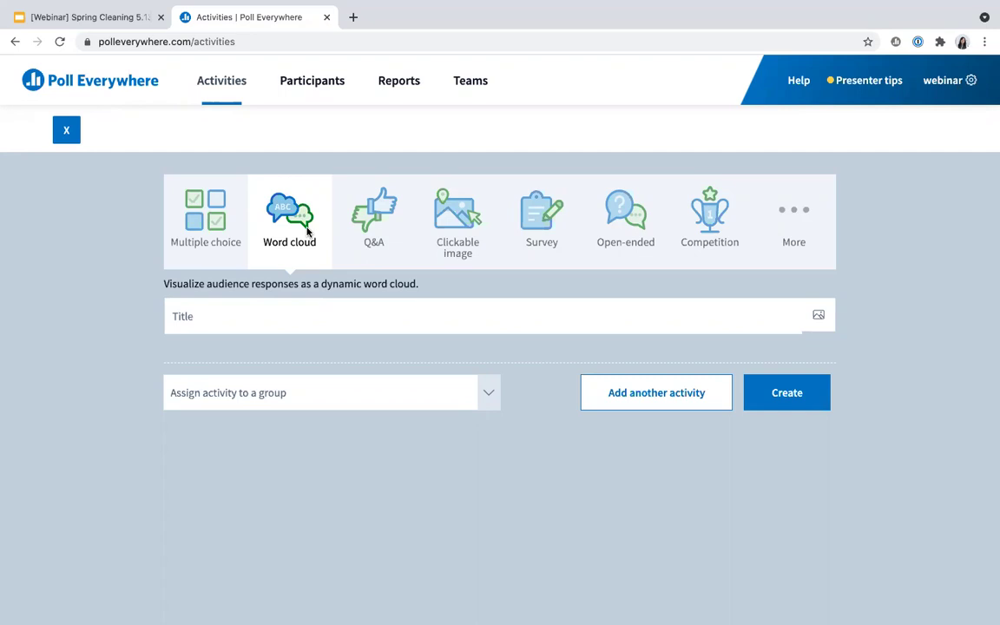
left_click(540, 311)
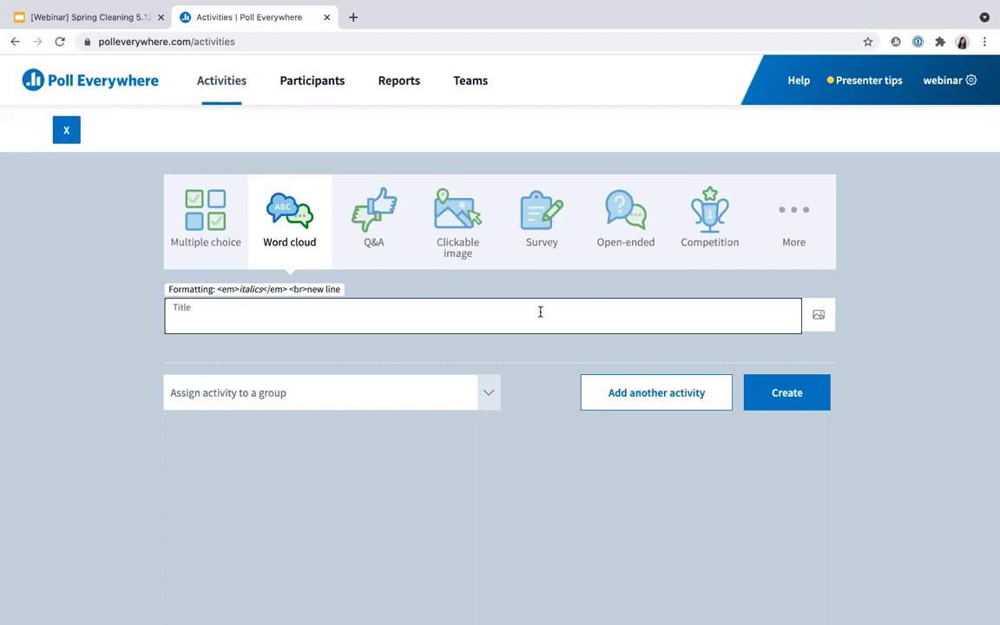
type("What is your favorite flow")
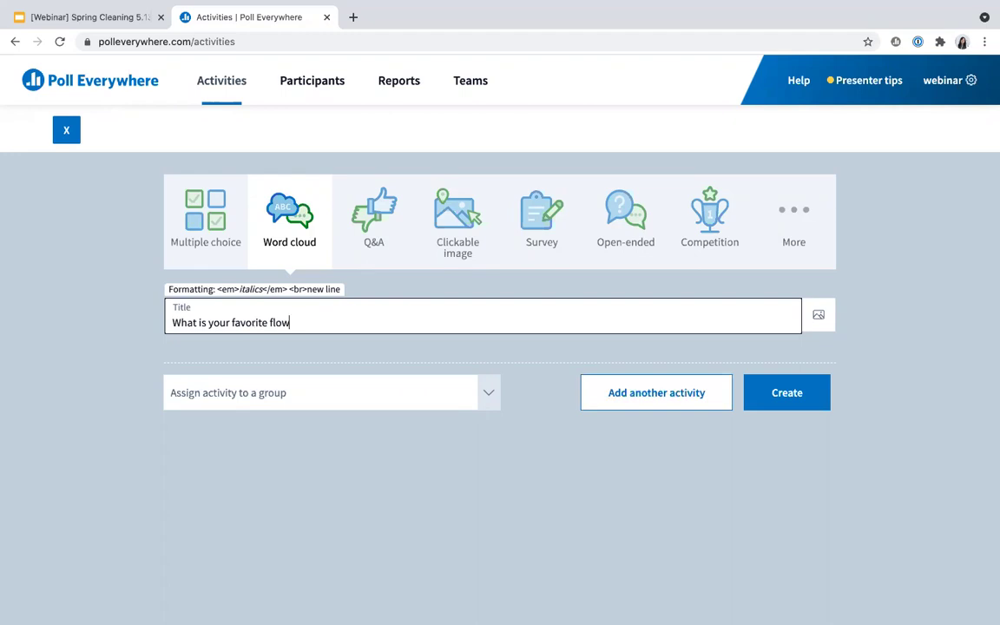
type("er?")
left_click(491, 397)
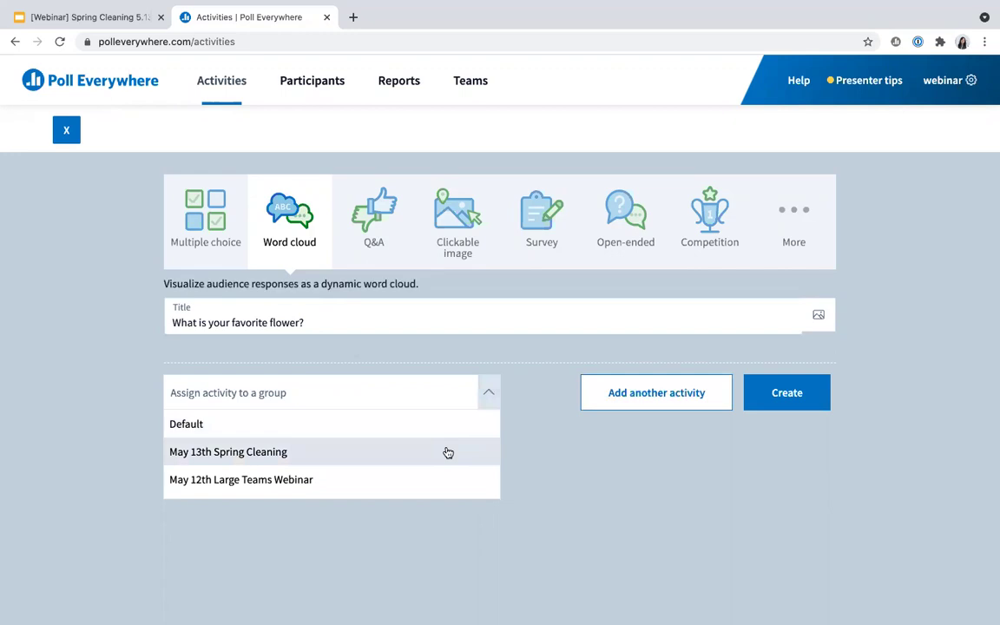
left_click(436, 450)
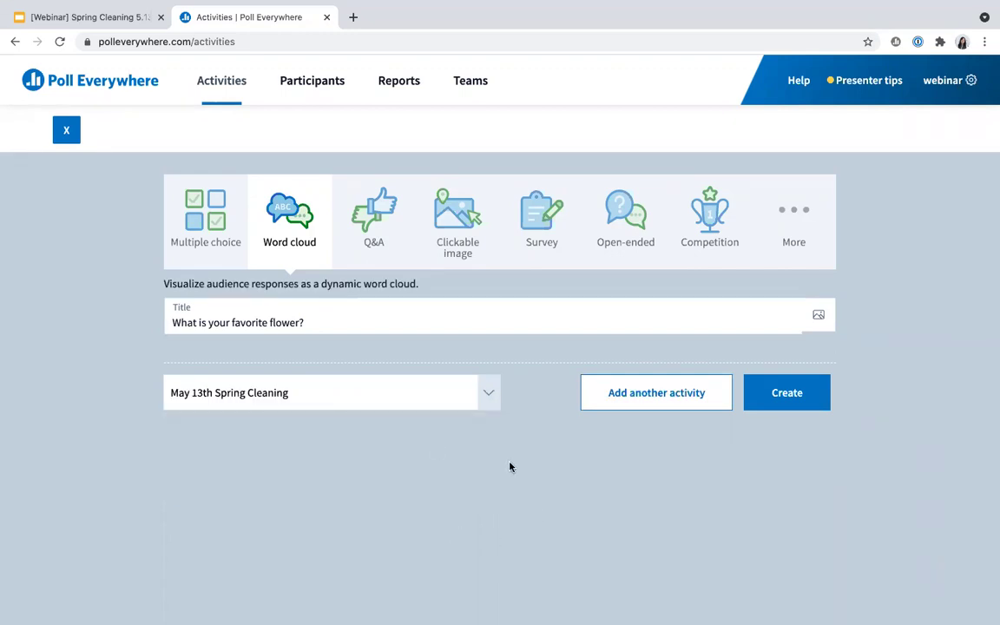
left_click(627, 397)
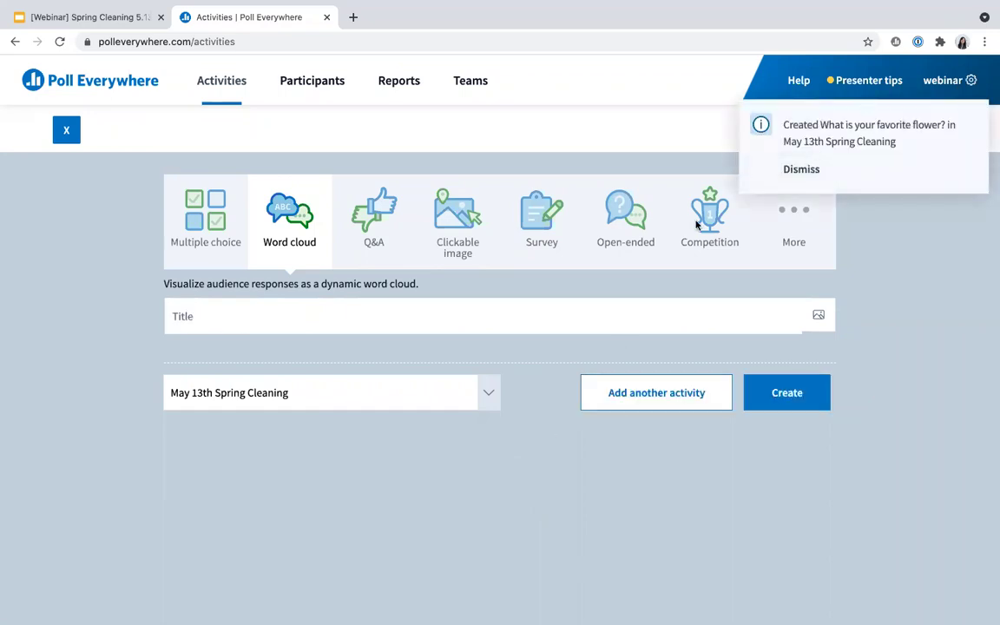
Start a Ranking activity and title it "Rank your favorite summer berries"
left_click(795, 227)
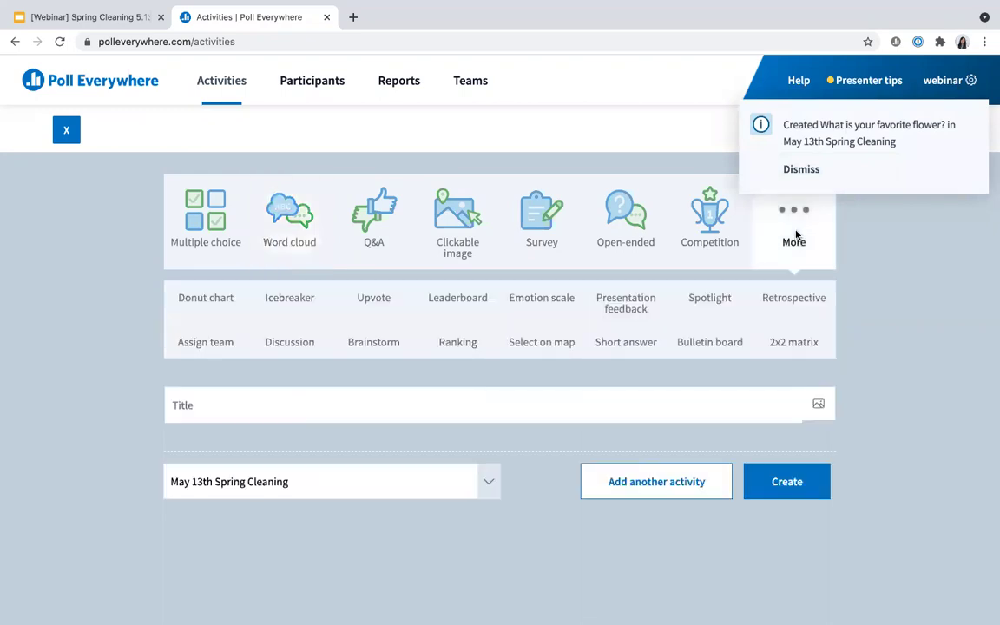
left_click(459, 345)
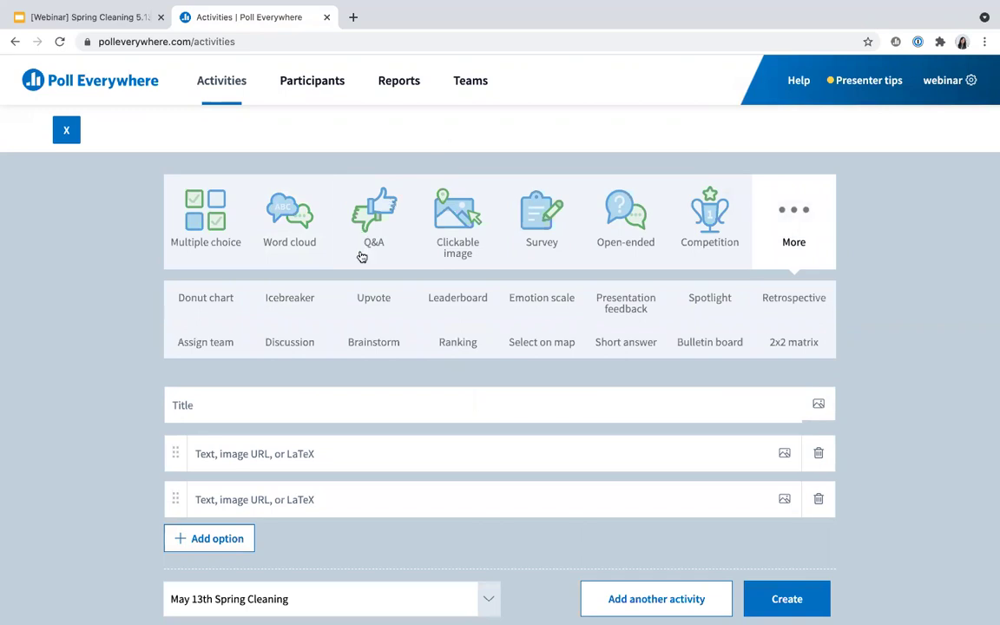
left_click(362, 394)
scroll(368, 422, "down", 1)
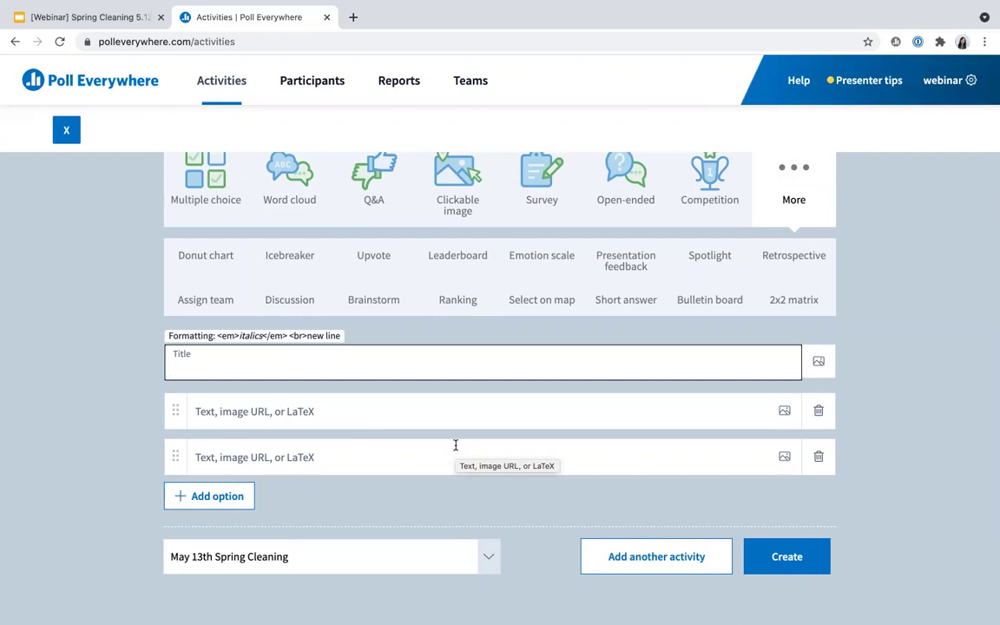
left_click(440, 359)
type("Rank your favorite summer berries")
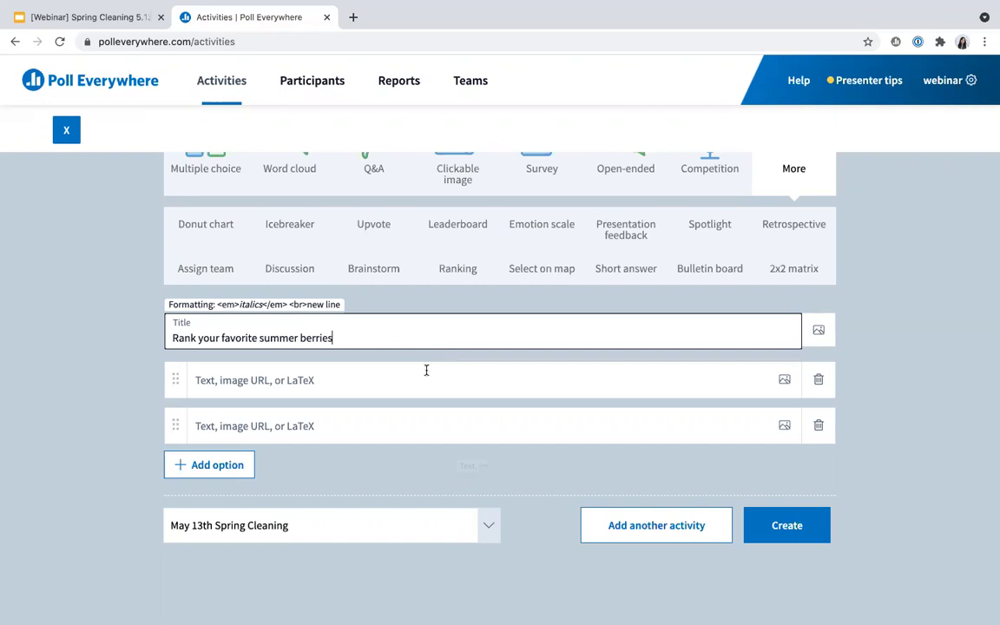
Enter Blueberries, Blackberries, Strawberries and Raspberries as the first four options of the ranking activity
left_click(428, 365)
type("Blueberries")
left_click(428, 410)
type("Blackberries")
left_click(232, 464)
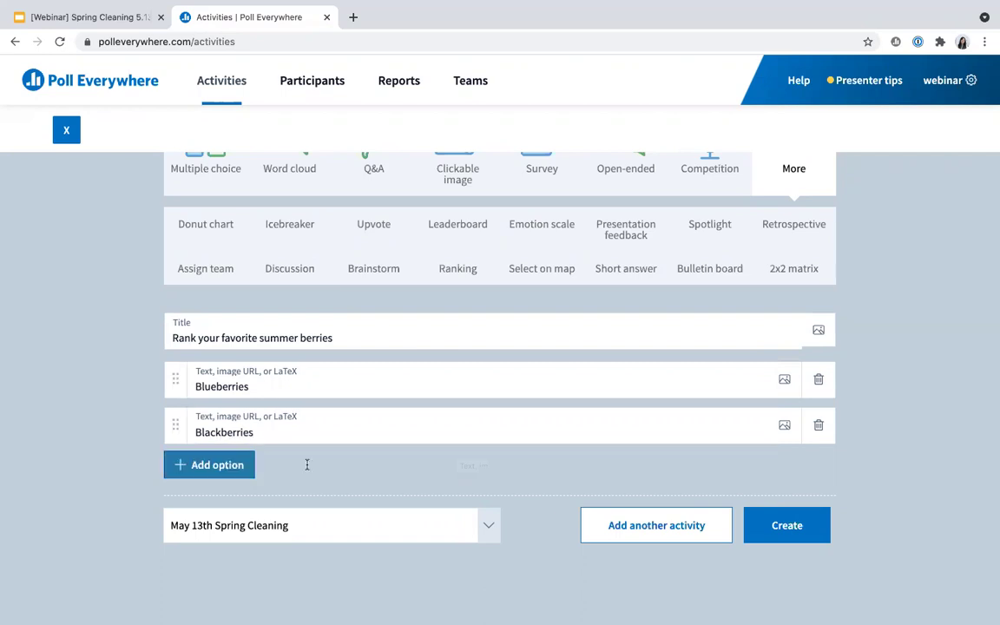
type("Strawberries")
left_click(216, 511)
scroll(342, 471, "down", 2)
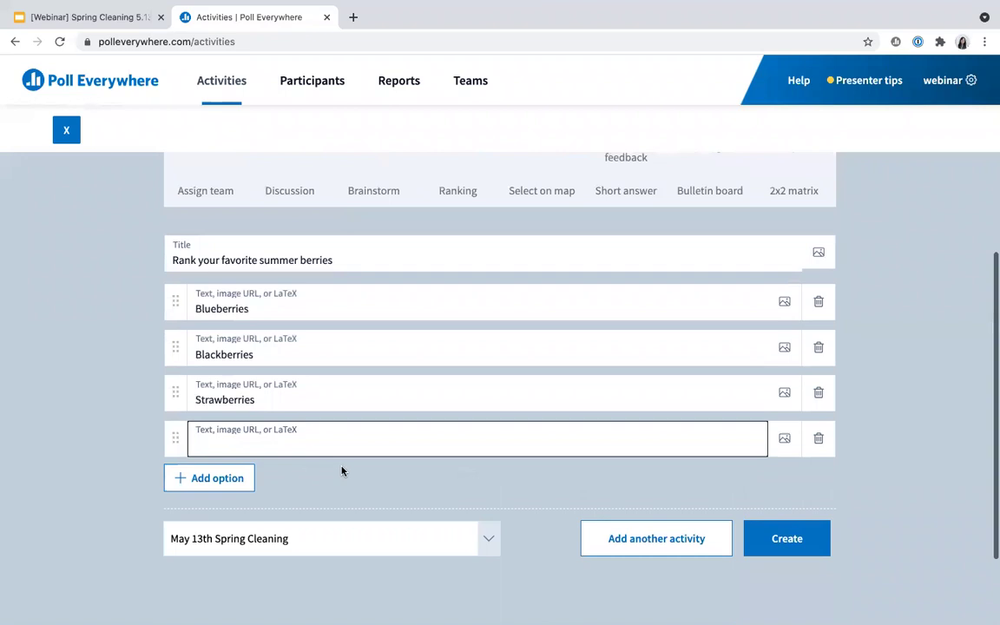
type("Raspberries")
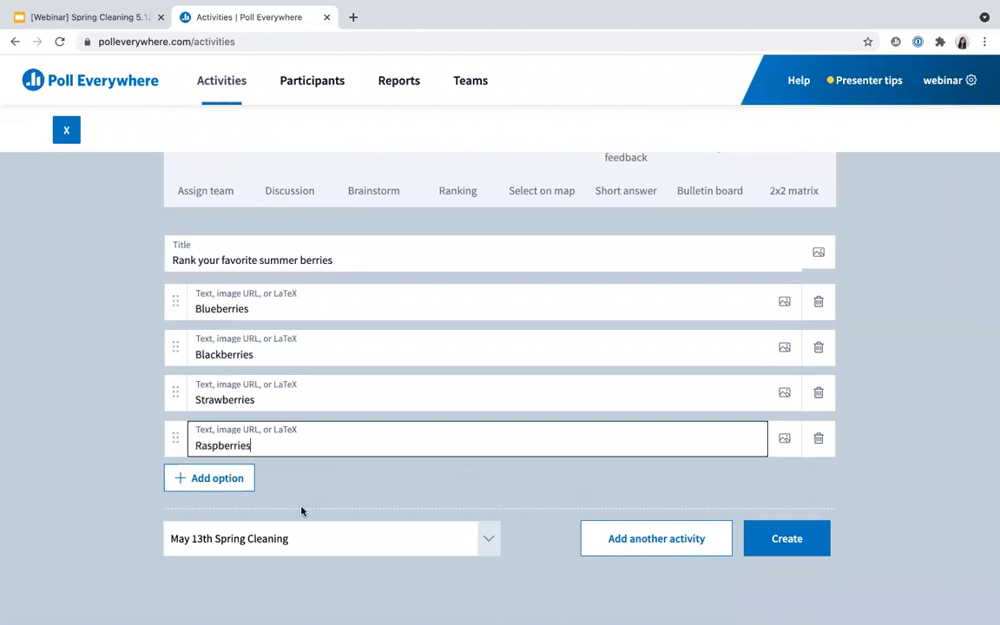
Add Redcurrants and Blackcurrants as two more options to the ranking activity
left_click(239, 478)
type("Redcurra")
key("BackSpace")
key("BackSpace")
key("BackSpace")
type("currants")
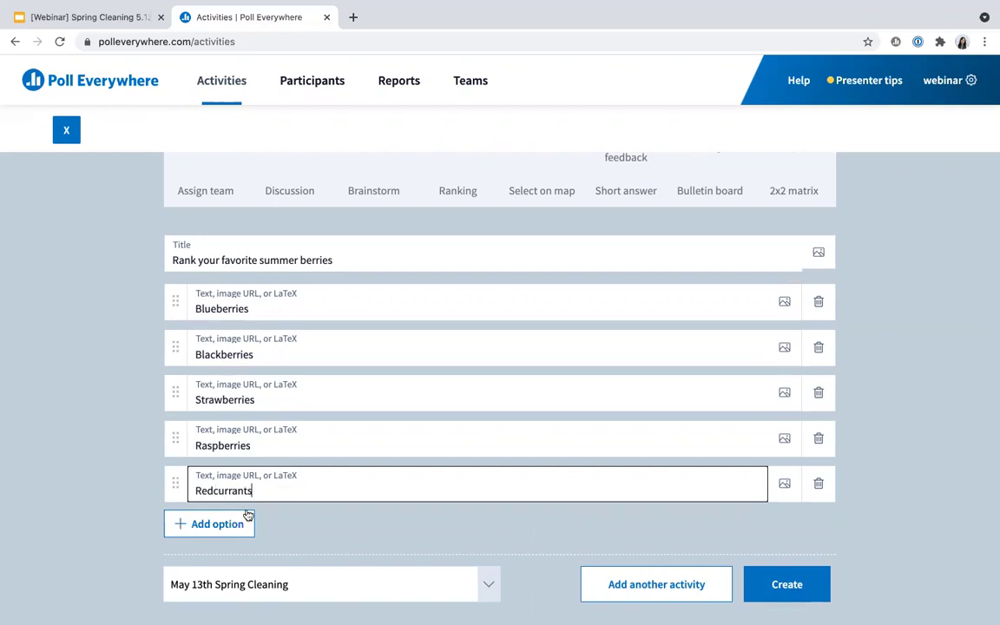
left_click(217, 523)
type("Blackcurrants")
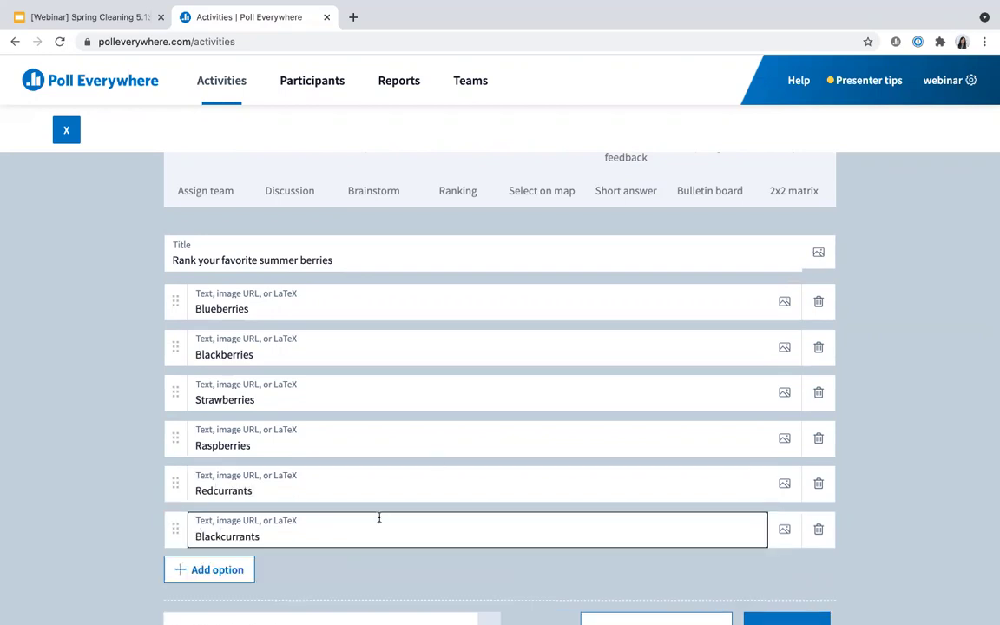
Save the berries ranking activity in the May 13th Spring Cleaning group and continue with another activity
scroll(428, 341, "down", 1)
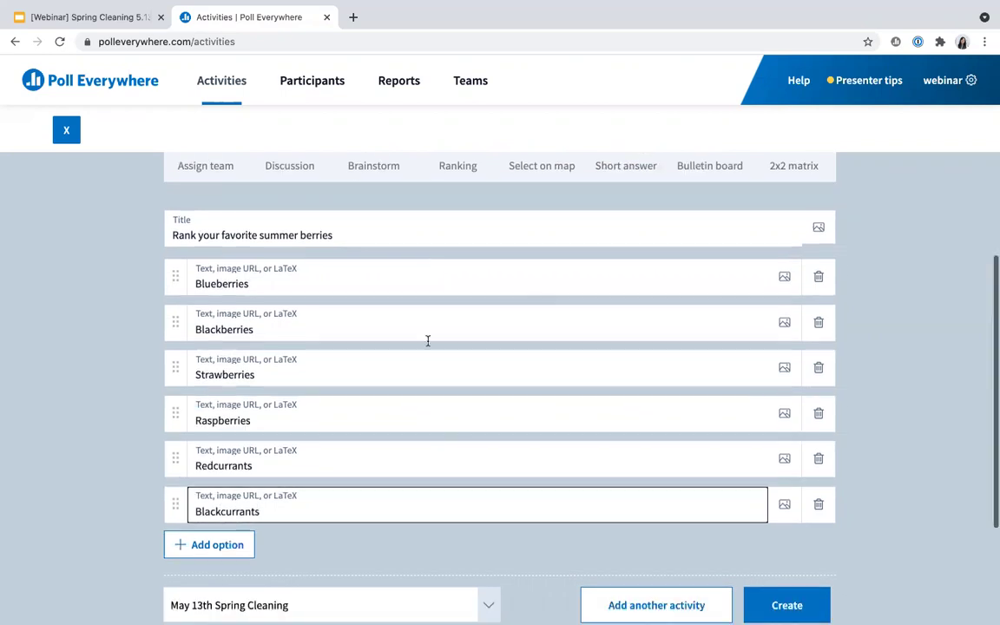
scroll(427, 343, "down", 1)
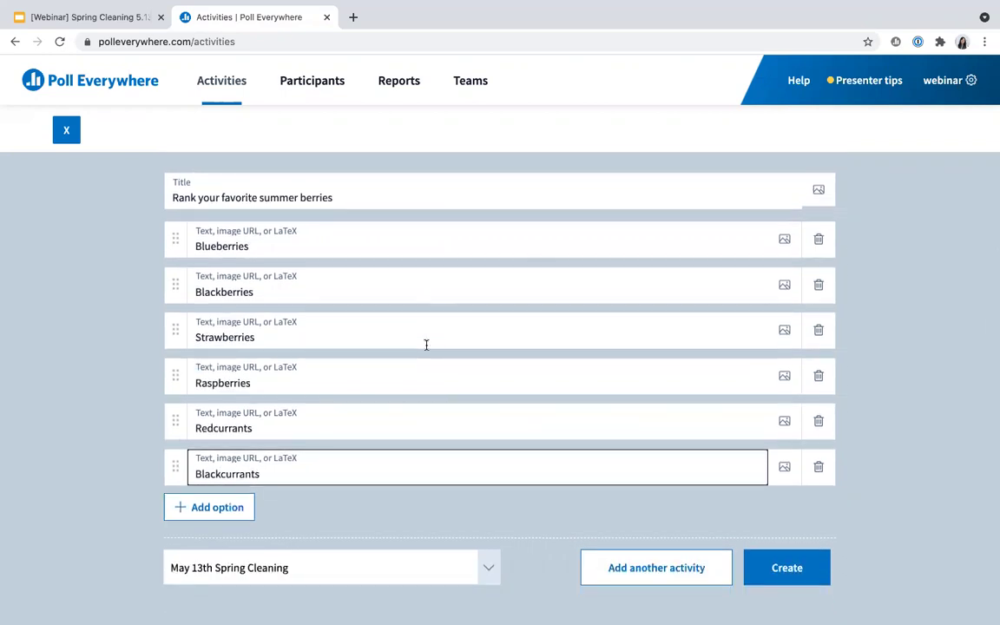
scroll(426, 345, "down", 3)
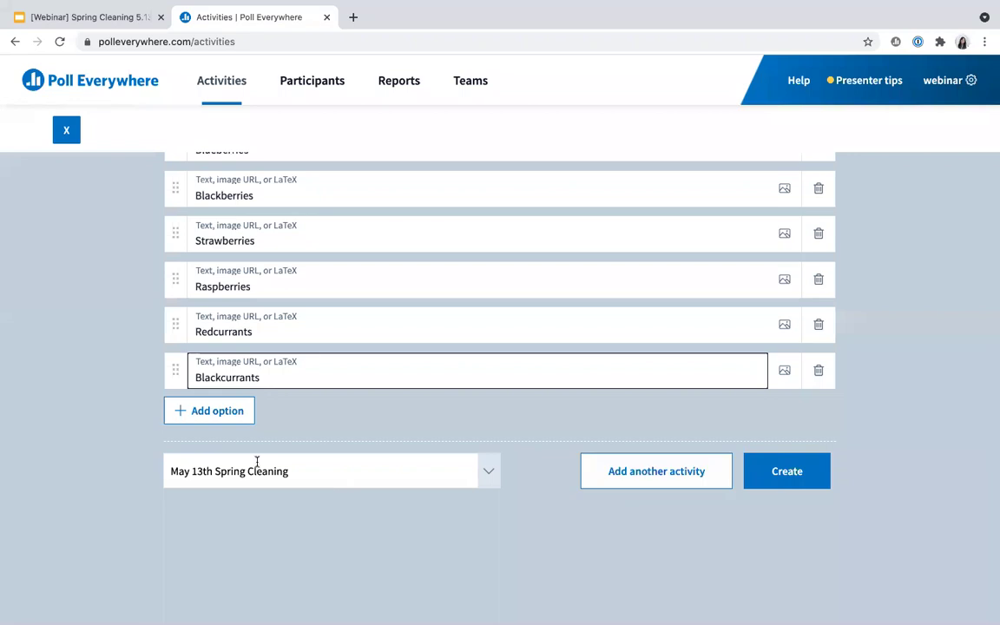
left_click(643, 476)
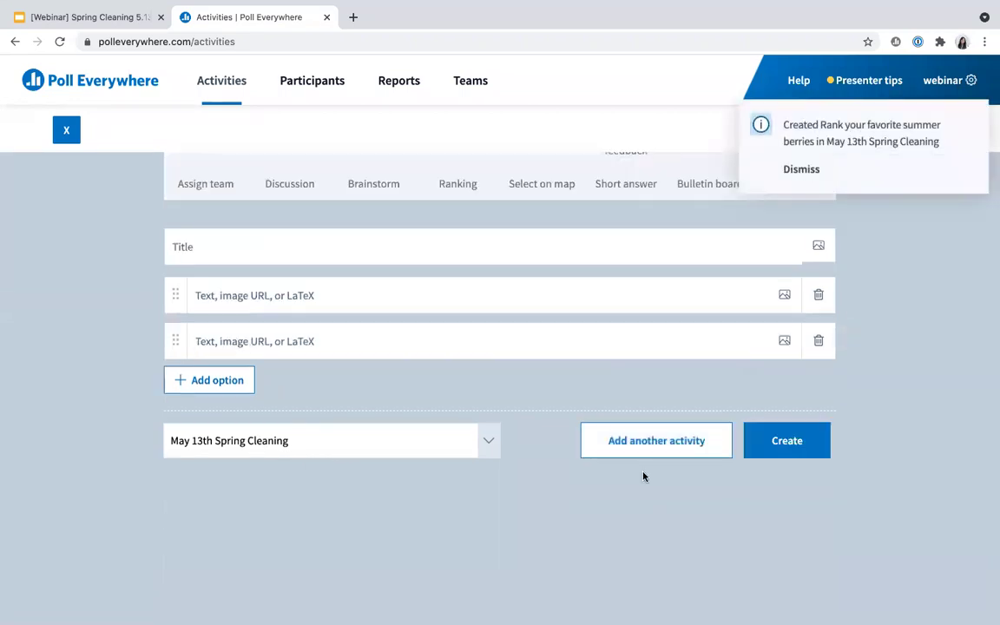
Start a Competition activity and title it "Let's spring clean!"
scroll(642, 474, "up", 5)
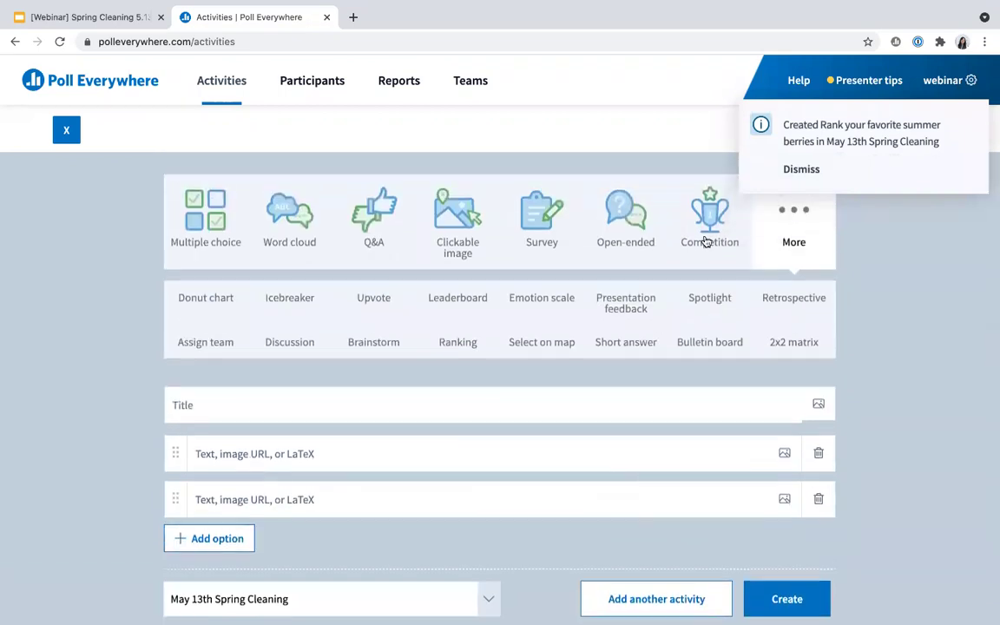
left_click(707, 242)
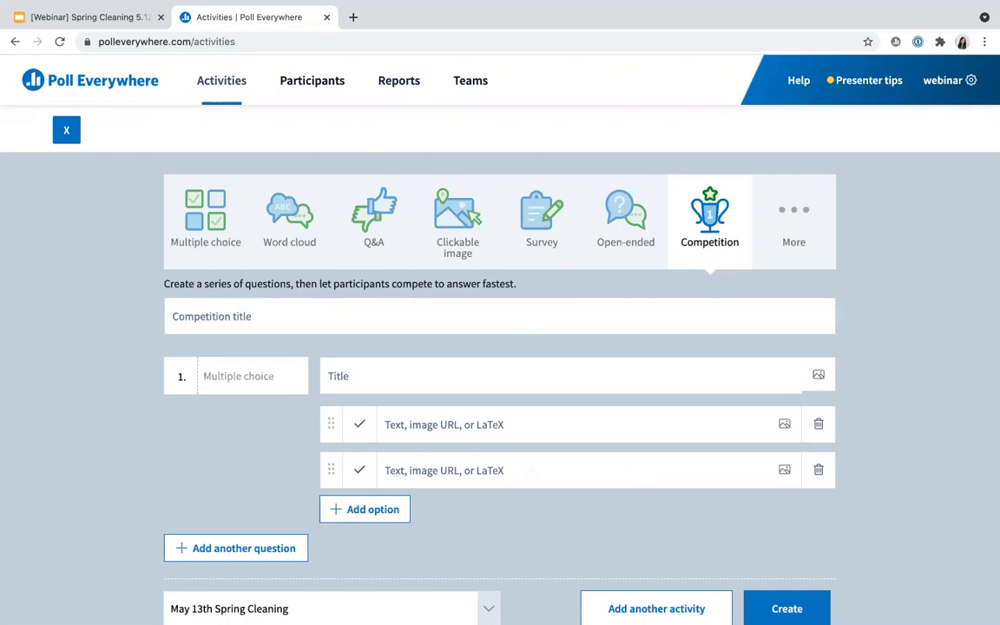
left_click(500, 312)
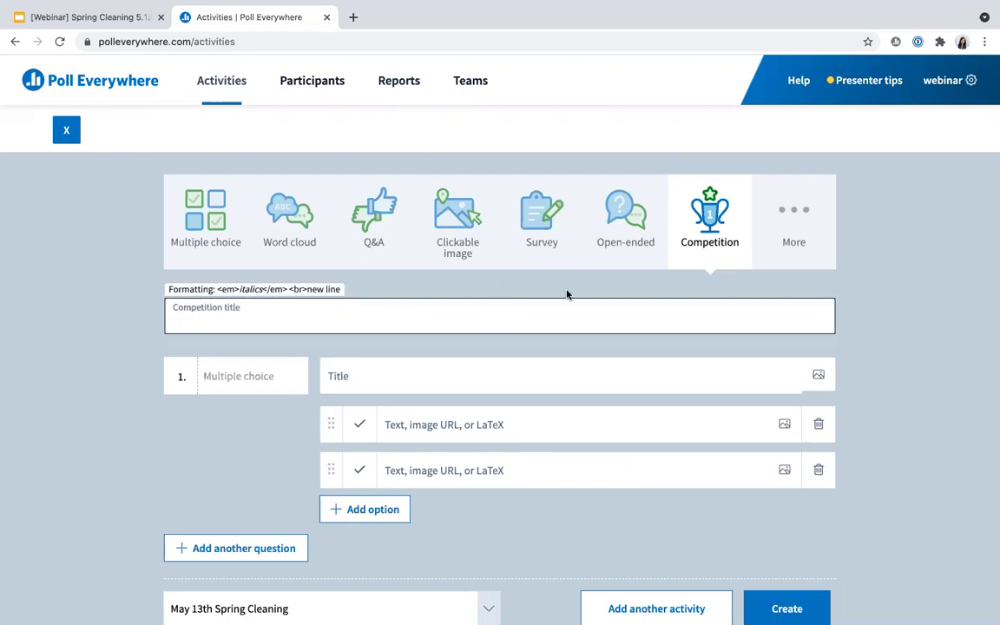
left_click(539, 352)
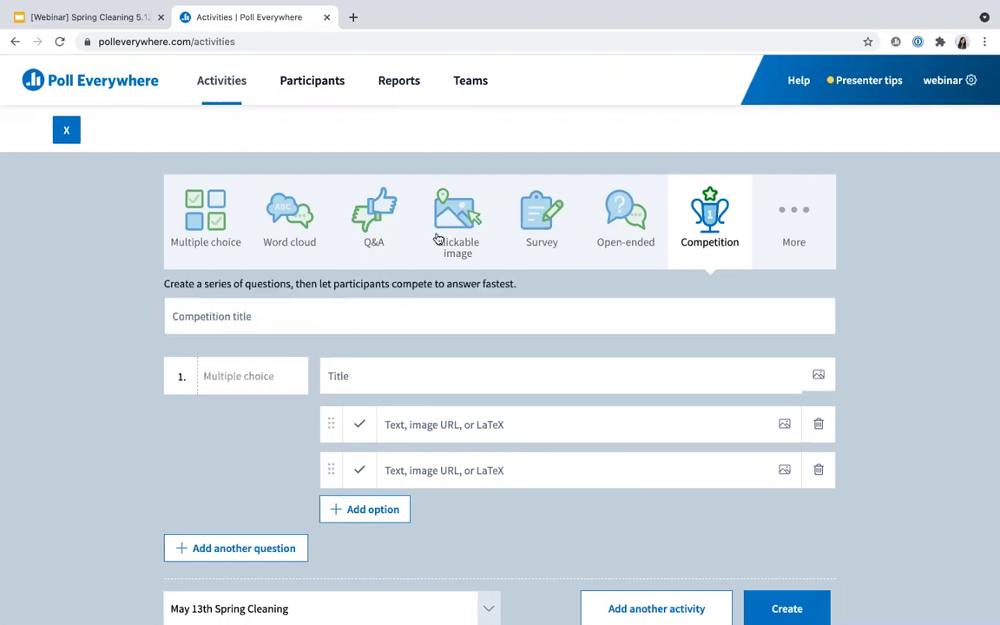
left_click(404, 327)
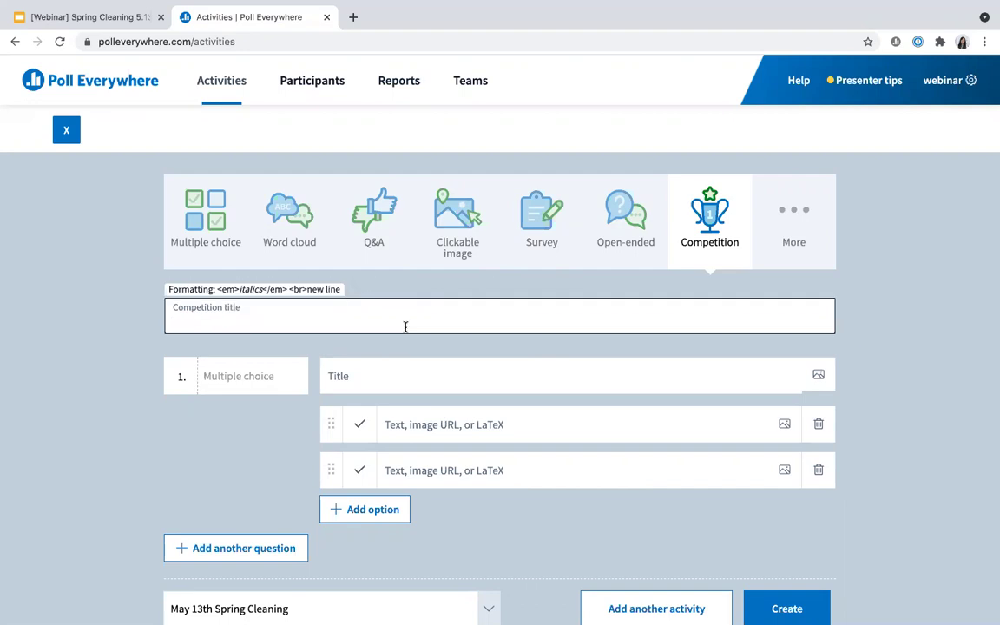
type("Let's spring clean!")
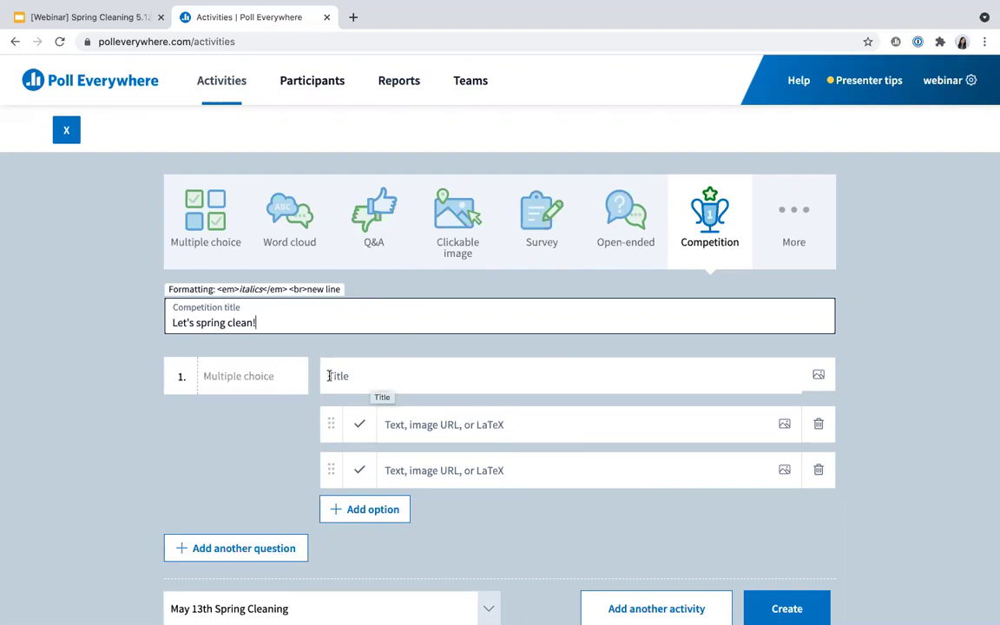
Title the competition's first question: Who said "Does this spark joy?"
left_click(387, 382)
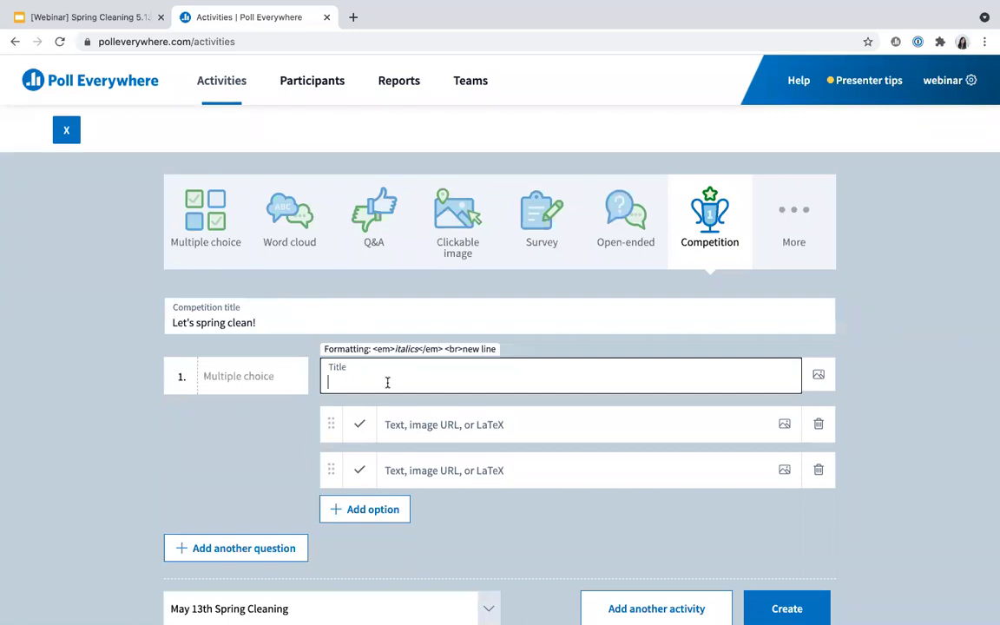
type("Who said \"Does th")
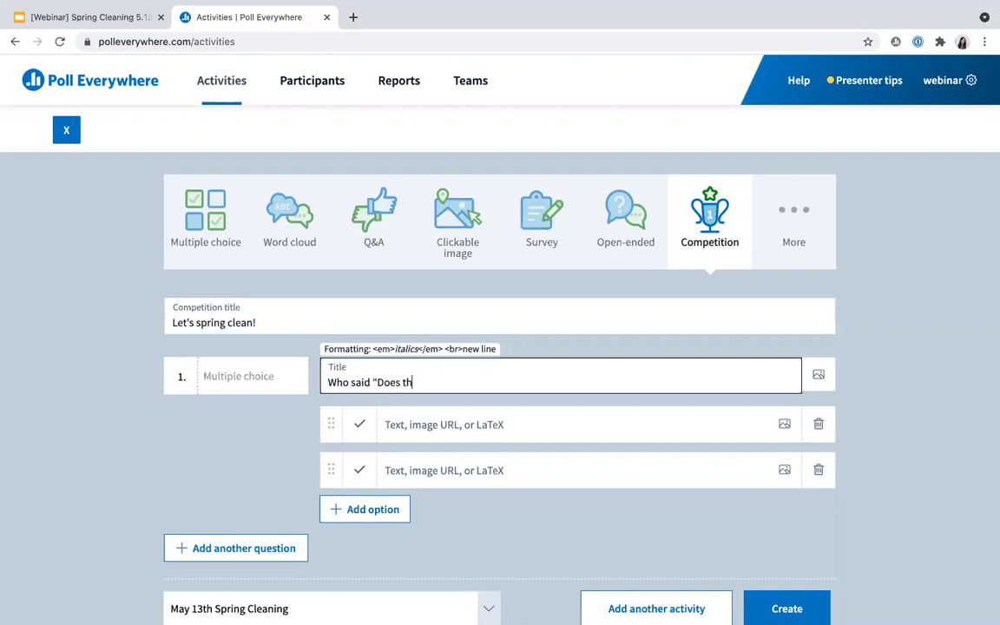
type("is spark joy?")
Enter Marie Kondo as the first answer option of the competition's first question
left_click(446, 424)
type("Marie JKon")
key("BackSpace")
key("BackSpace")
key("BackSpace")
key("BackSpace")
type("Kondo")
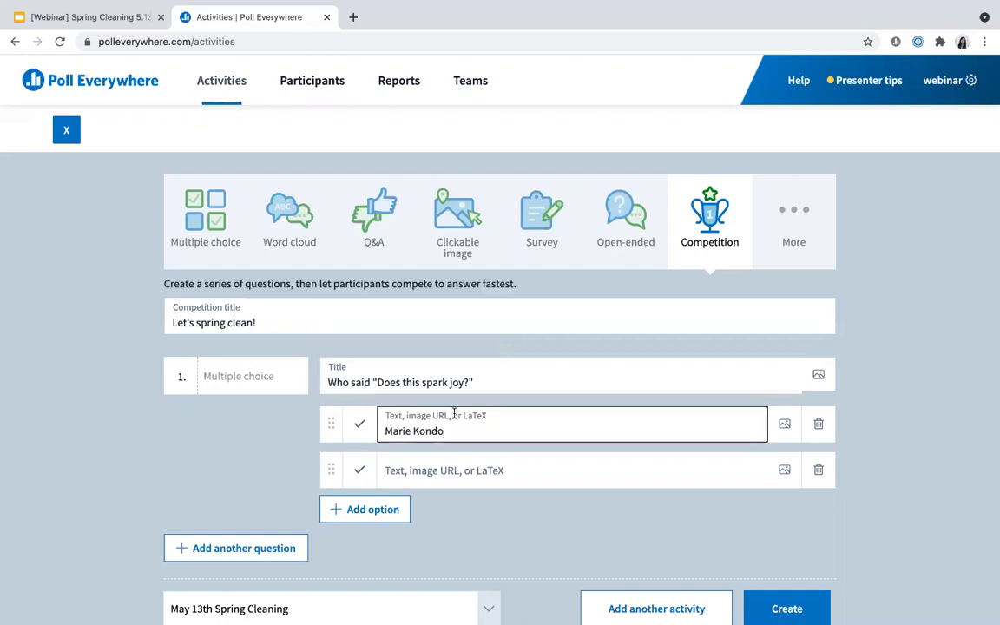
Add Marie Antoinette and Marie Curie as the second and third answer options of the competition's first question
left_click(453, 471)
type("Marie An")
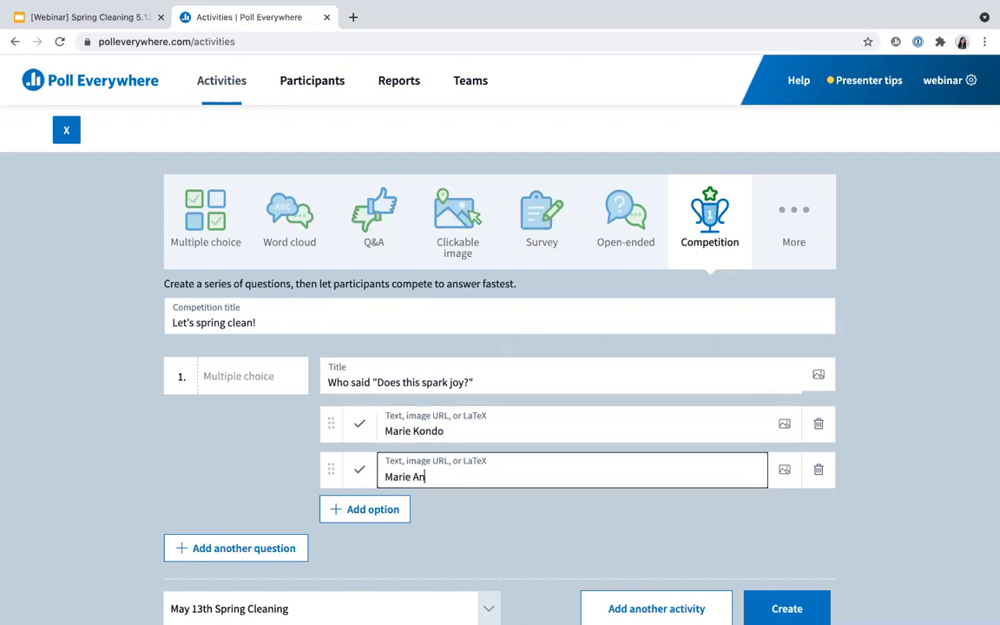
type("toinette")
left_click(396, 510)
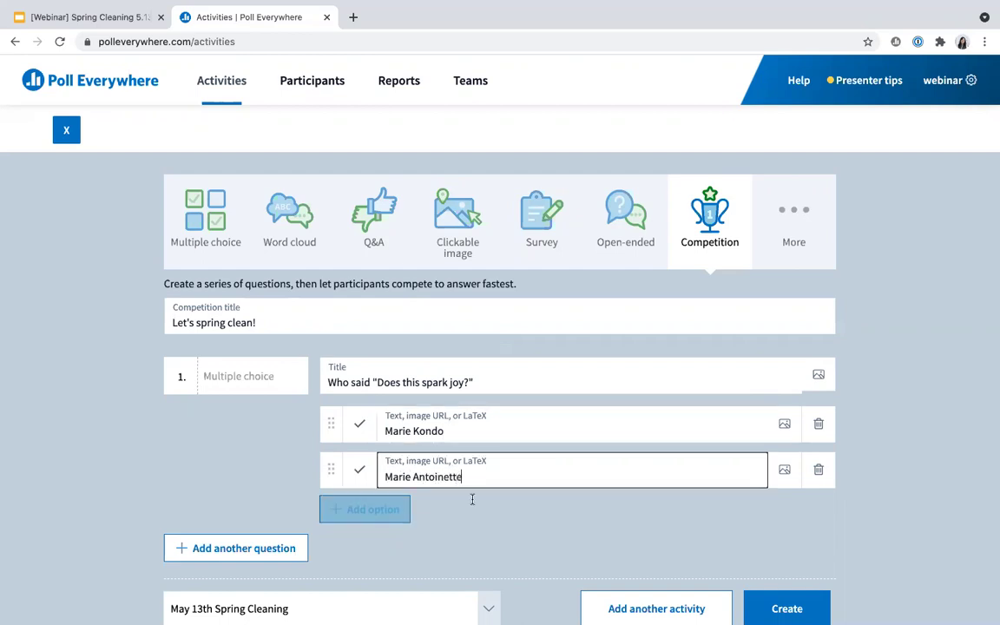
type("Marie Curie")
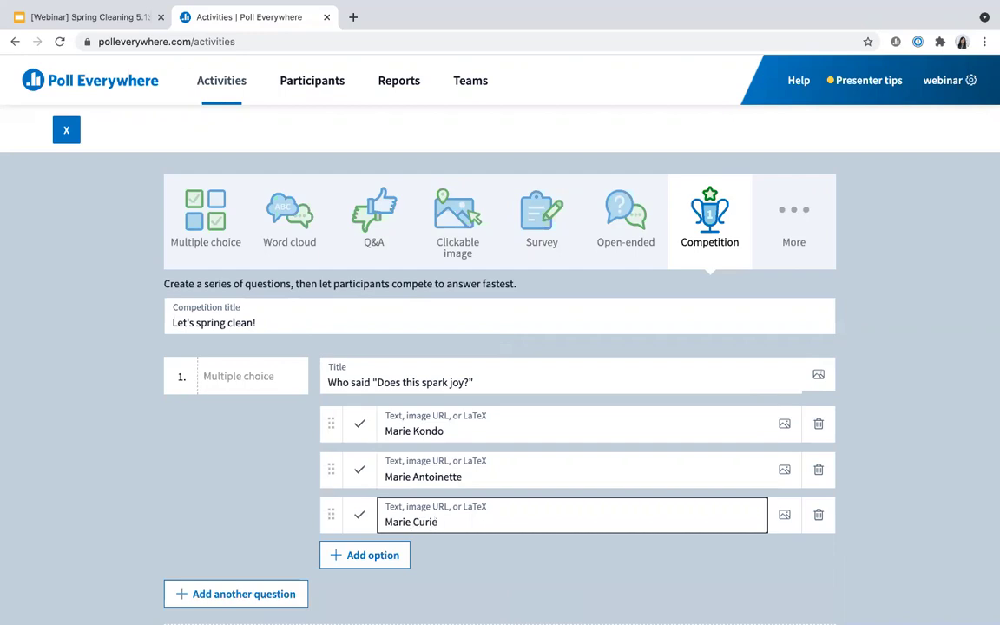
Mark only Marie Kondo as the correct answer to the competition's first question
scroll(485, 445, "down", 1)
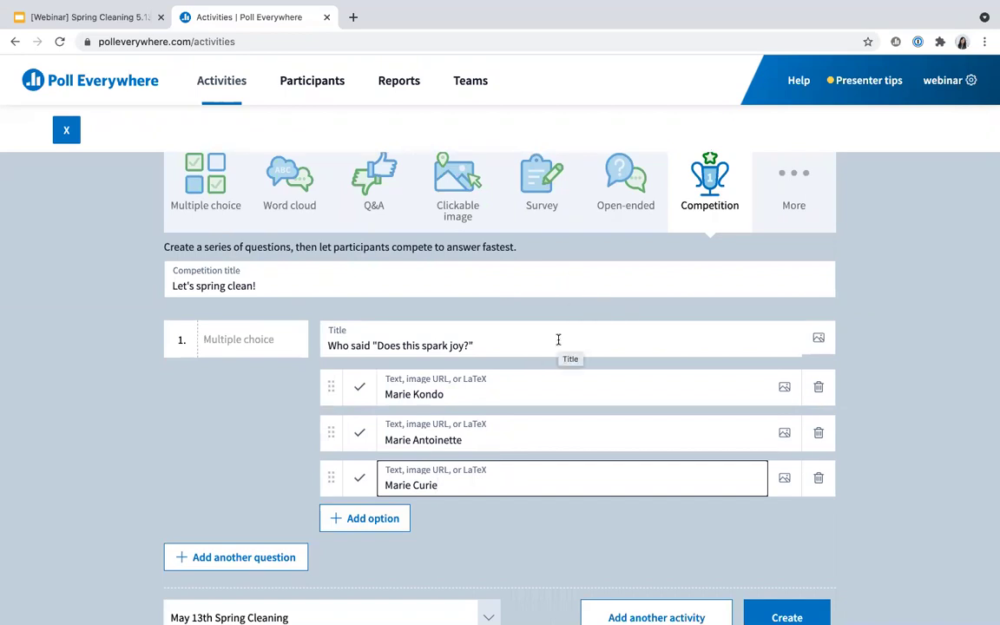
left_click(360, 391)
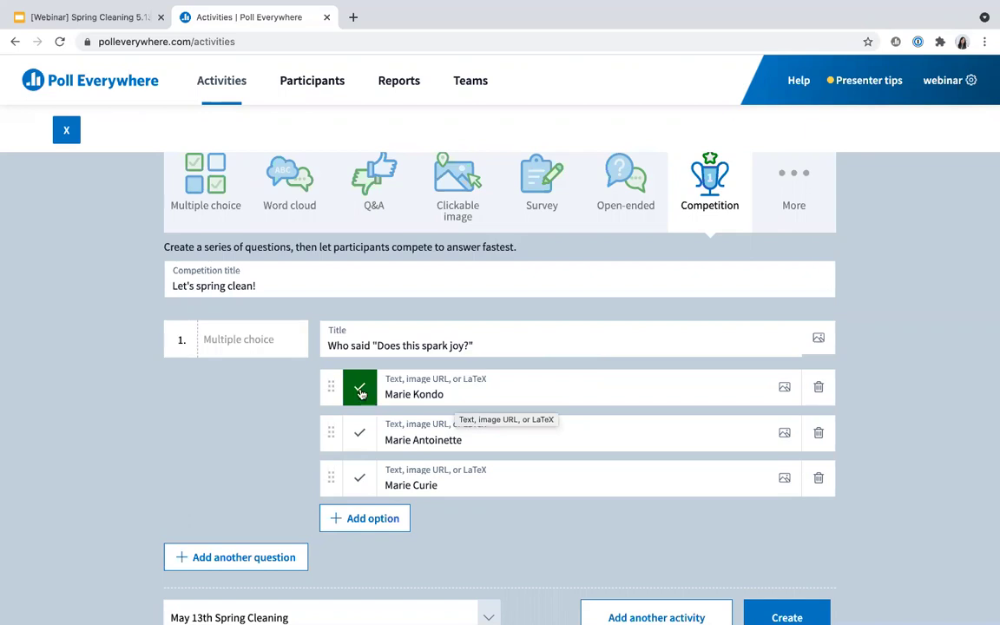
left_click(360, 433)
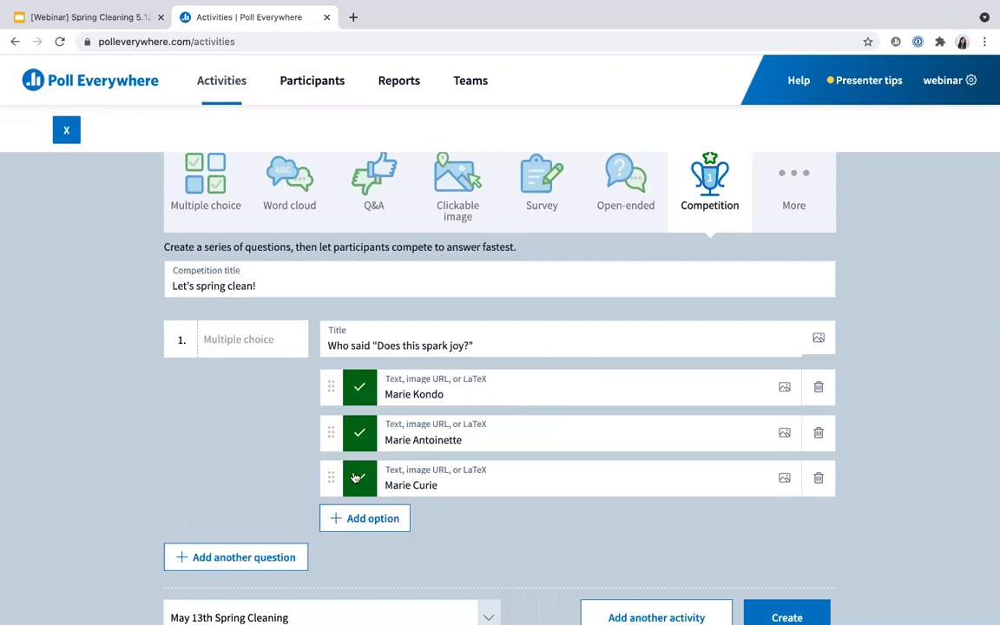
left_click(361, 434)
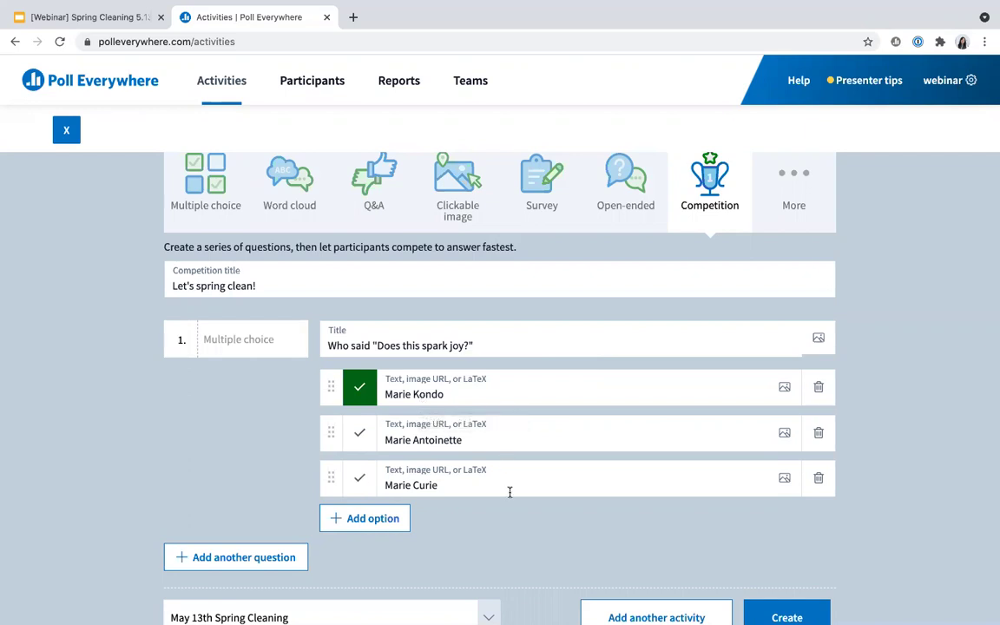
Create the "Let's spring clean!" competition in the May 13th Spring Cleaning group
scroll(510, 492, "down", 3)
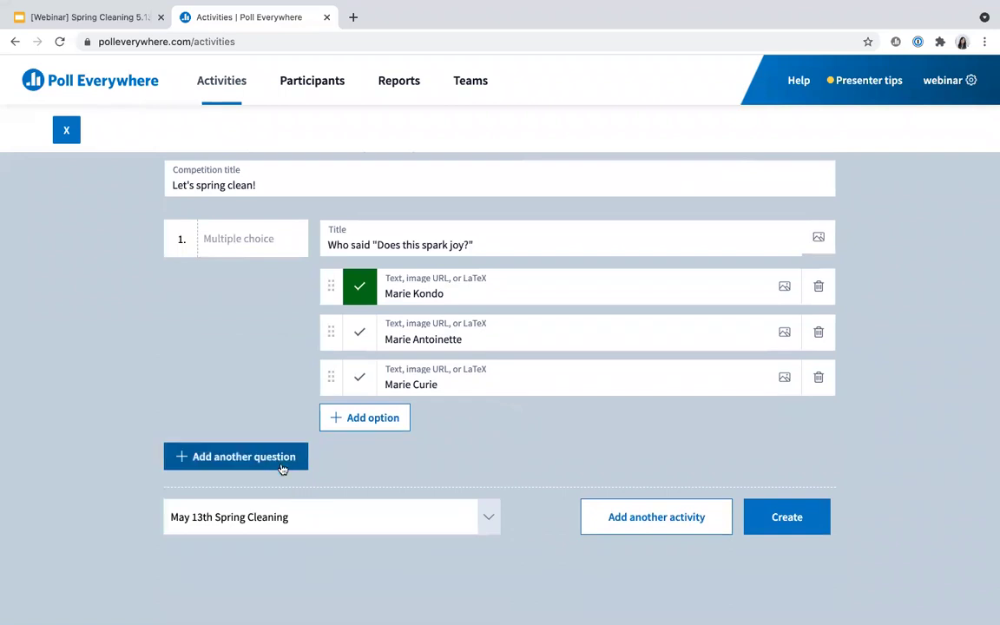
left_click(278, 459)
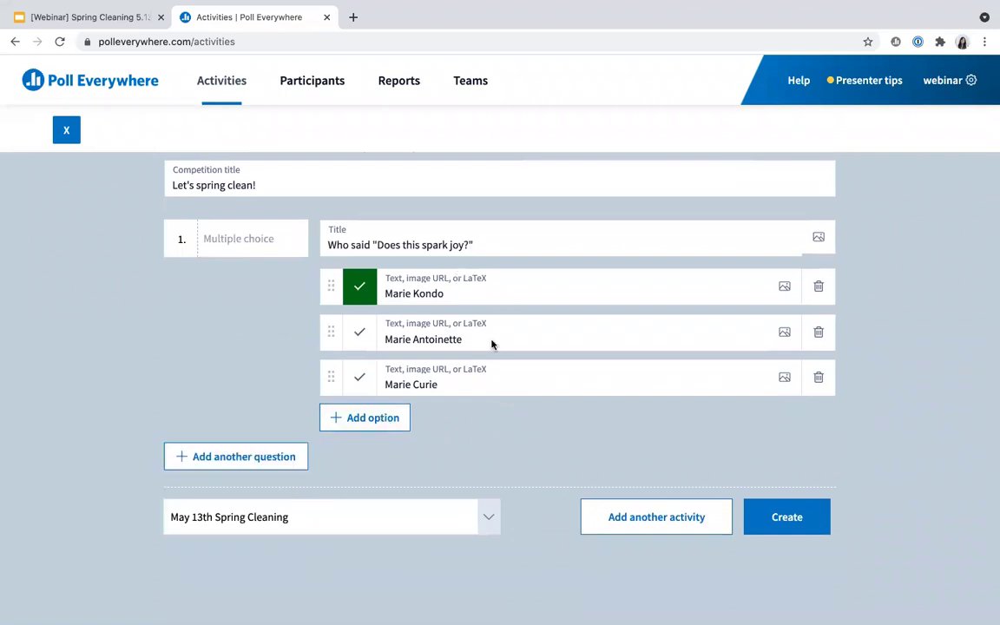
scroll(556, 390, "up", 3)
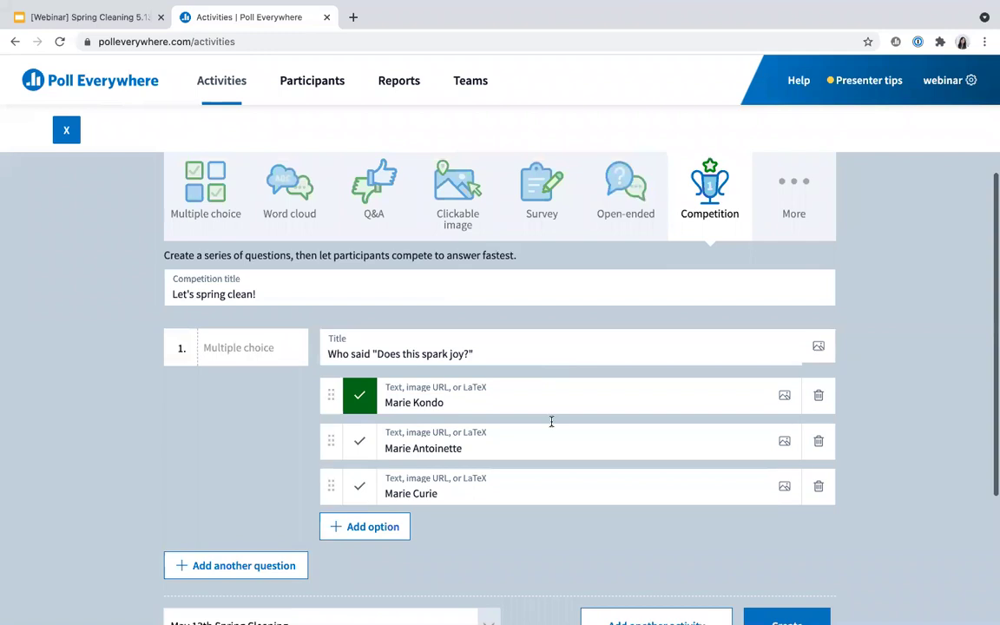
scroll(551, 419, "down", 3)
scroll(521, 382, "up", 2)
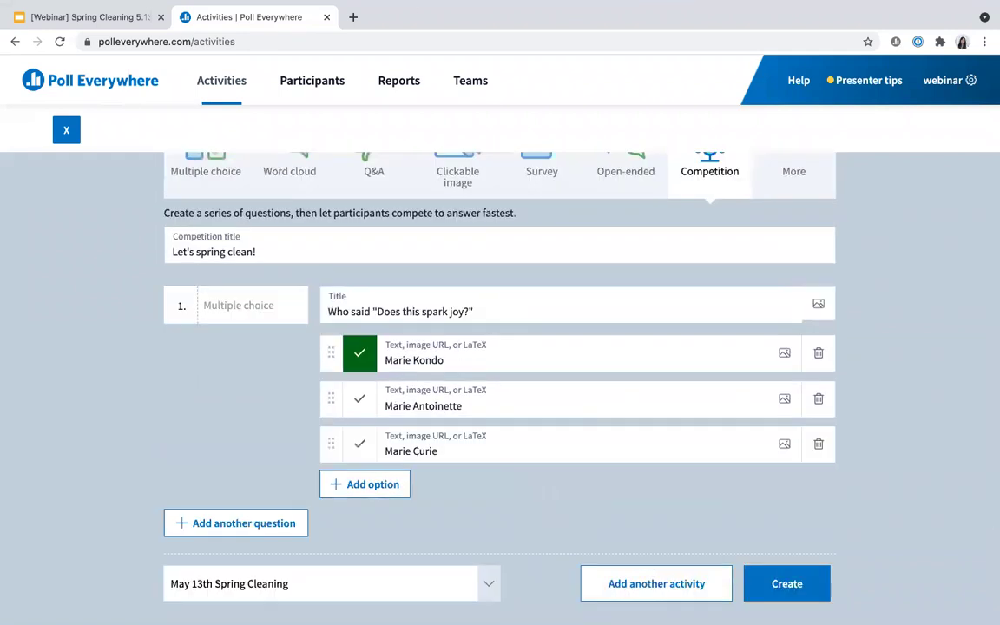
scroll(602, 216, "down", 3)
left_click(786, 442)
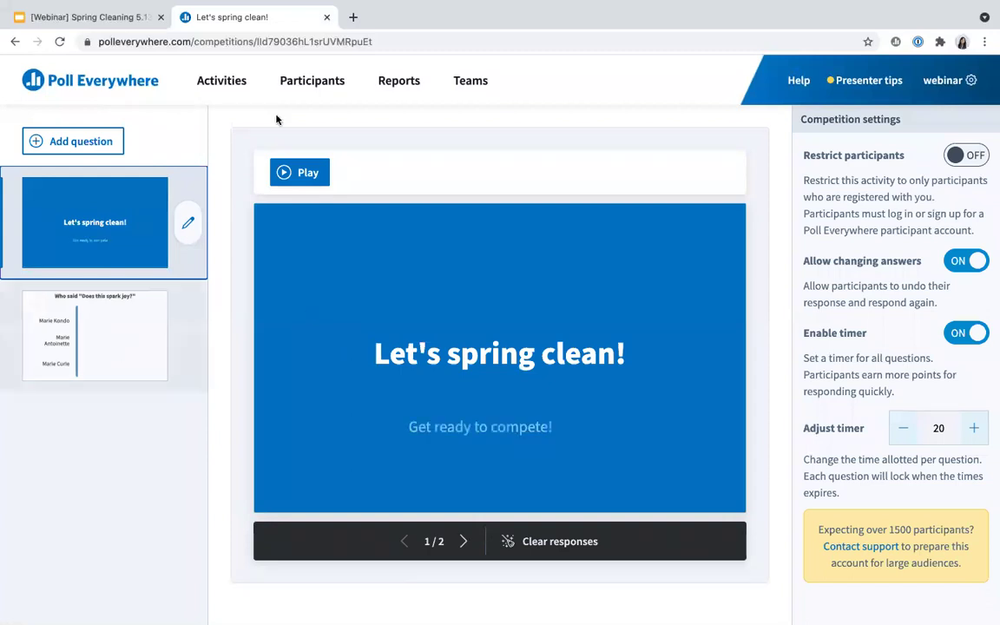
In the May 13th Spring Cleaning group of the activities list, move "Rank your favorite summer berries" above "What is your favorite flower?"
left_click(228, 81)
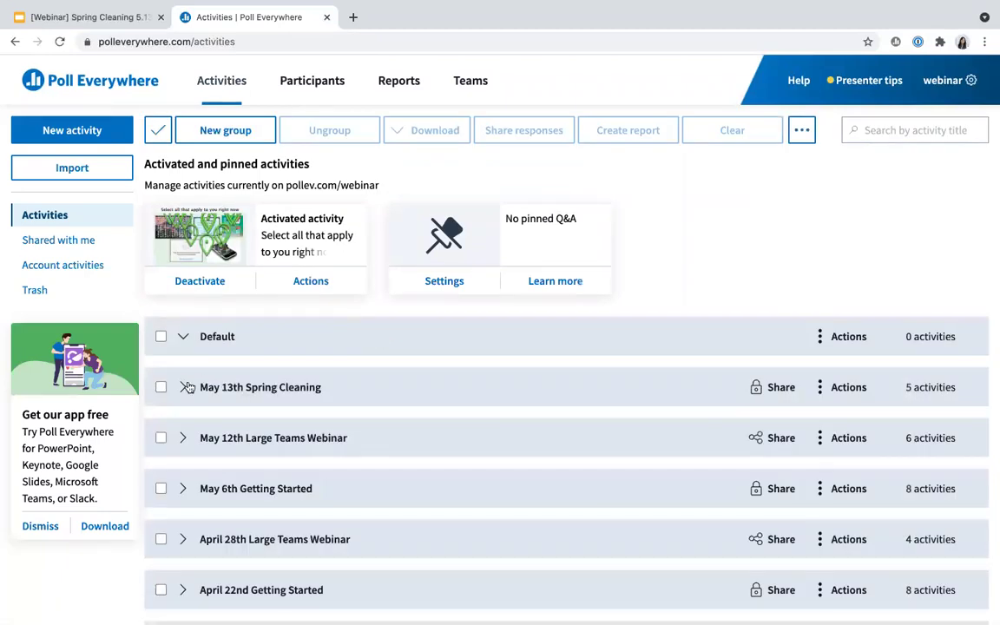
left_click(183, 387)
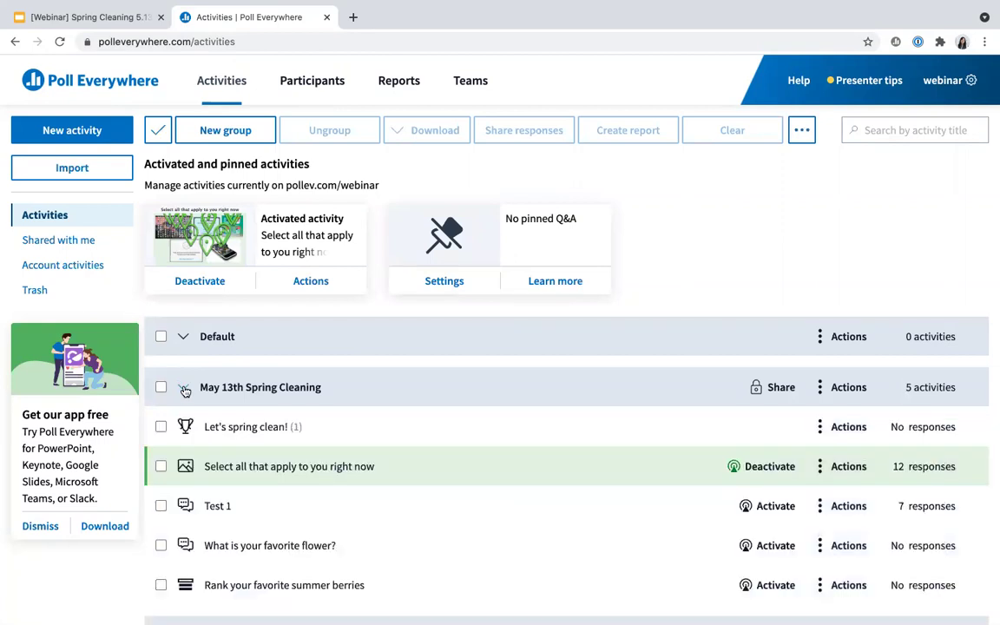
scroll(369, 383, "down", 1)
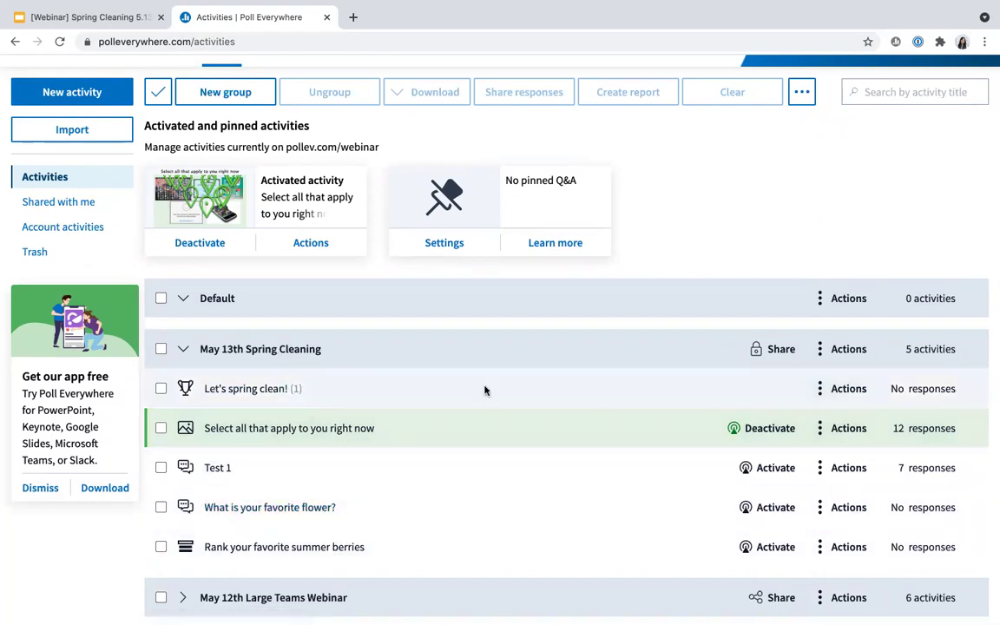
scroll(335, 275, "down", 1)
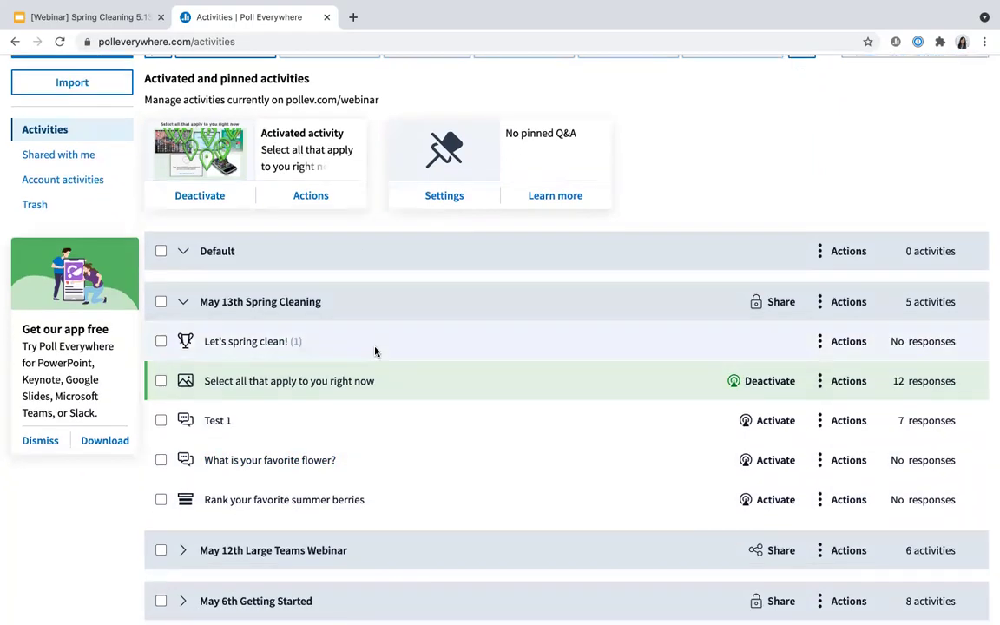
scroll(449, 372, "down", 1)
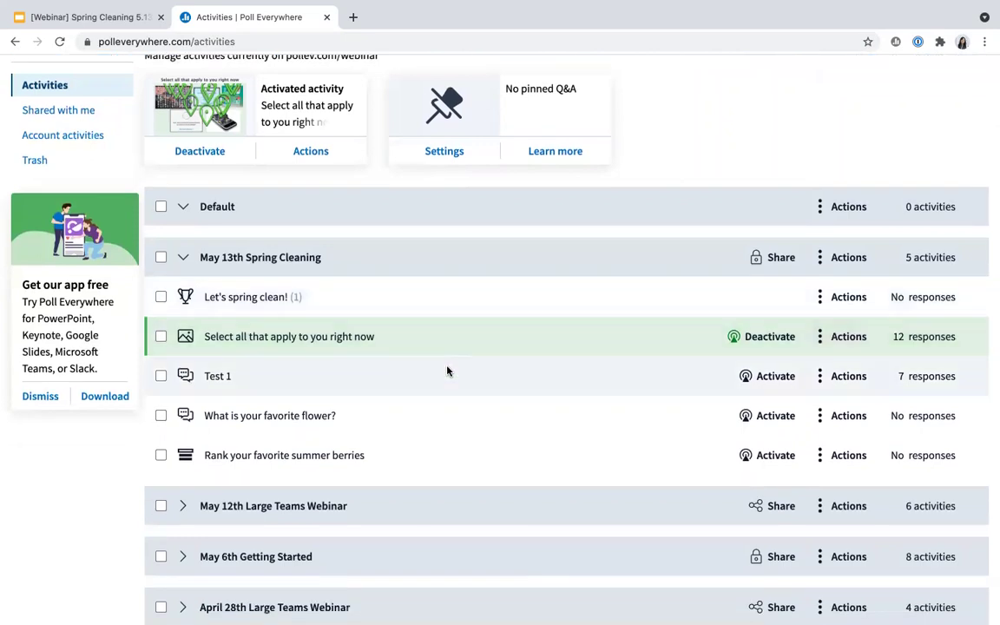
scroll(447, 371, "down", 1)
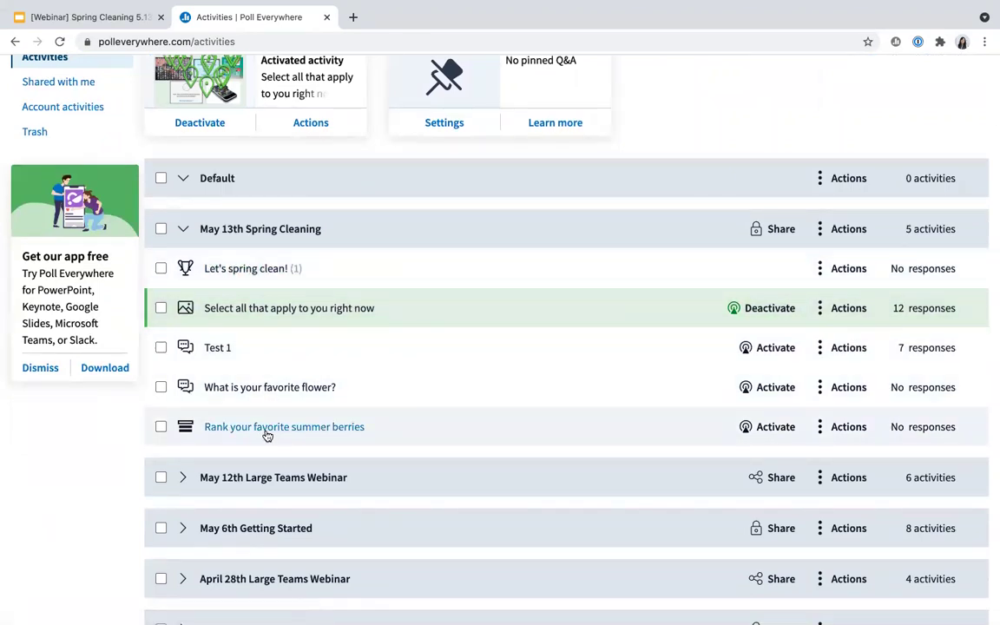
left_click(265, 430)
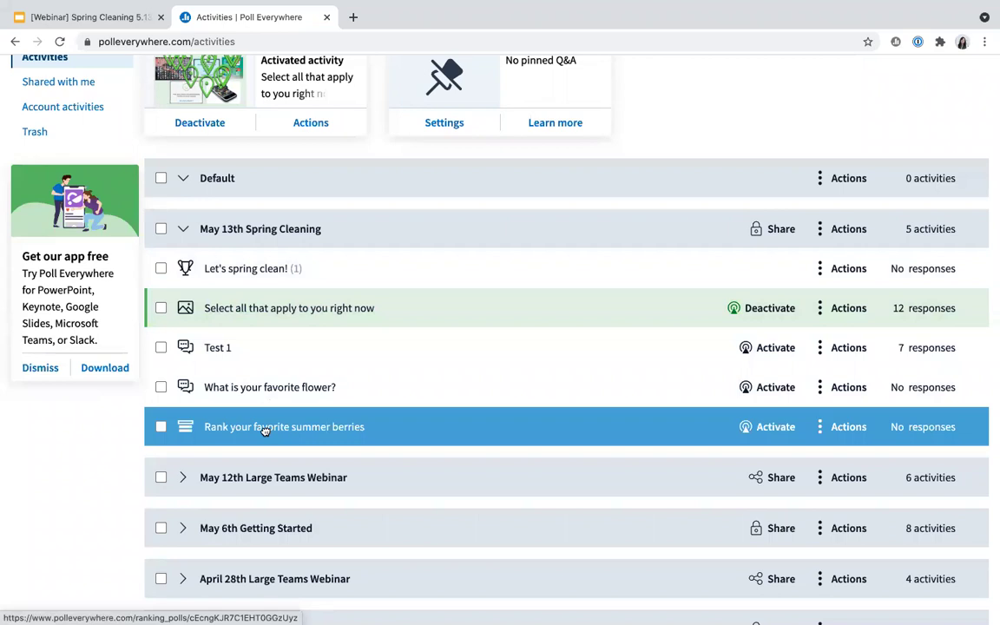
left_click_drag(271, 434, 277, 397)
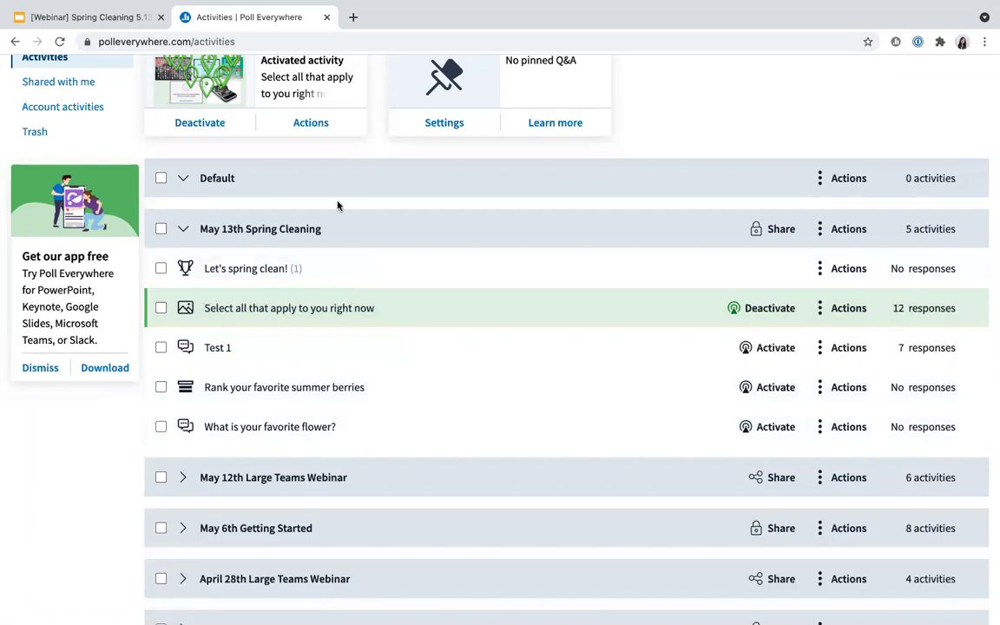
Open the "Rank your favorite summer berries" activity and present it in full screen
left_click(302, 386)
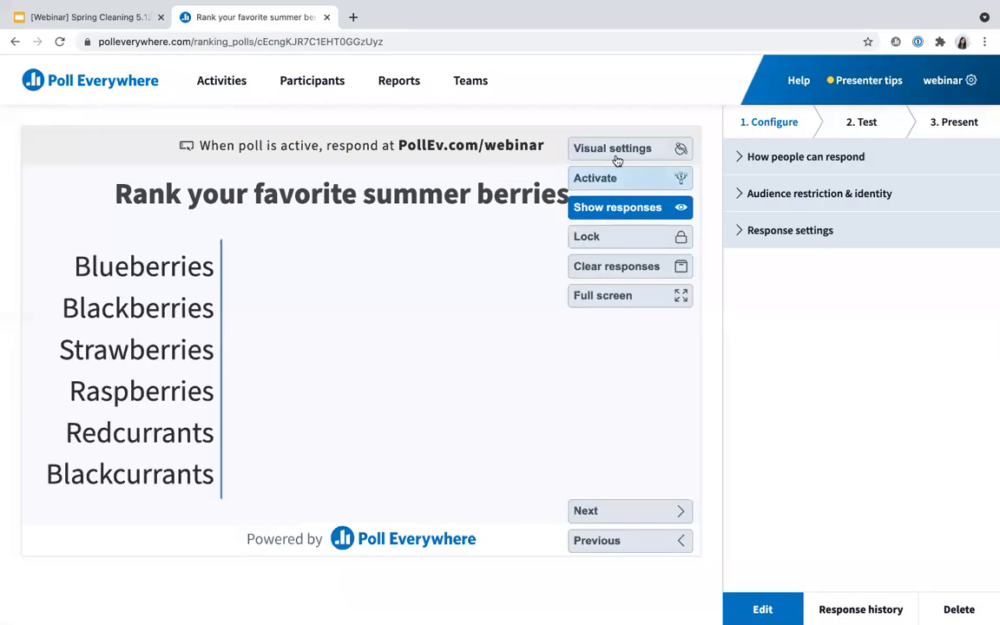
left_click(622, 300)
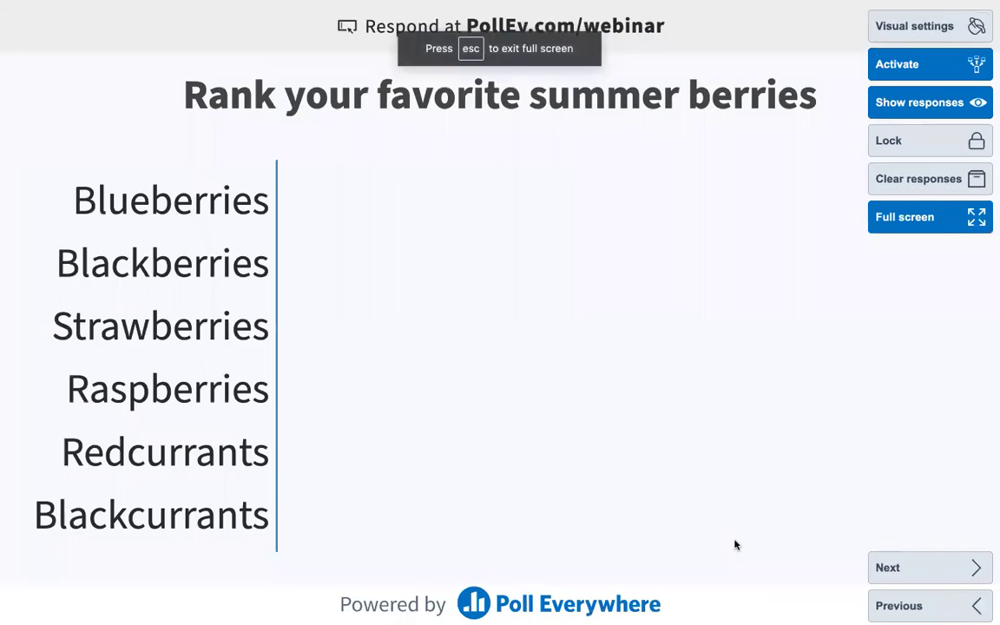
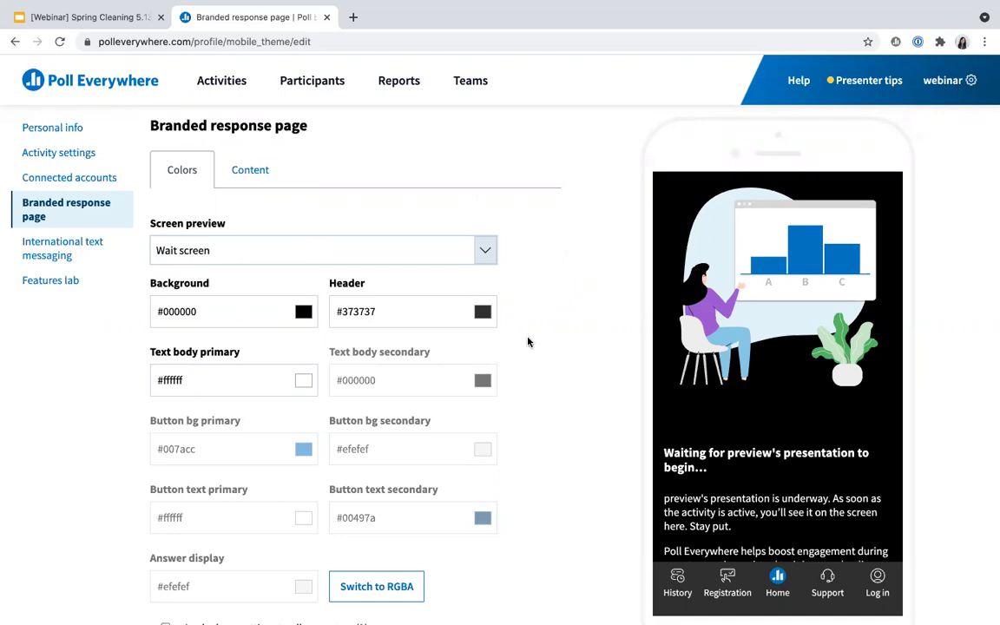
Preview the branded response page's colors on the Multiple choice screen
left_click(217, 173)
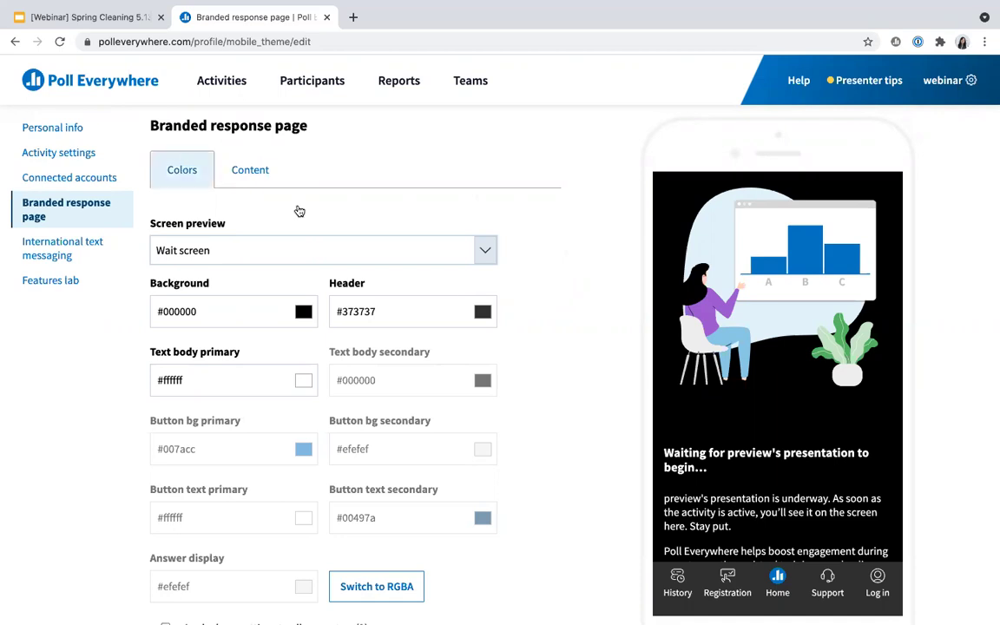
left_click(550, 346)
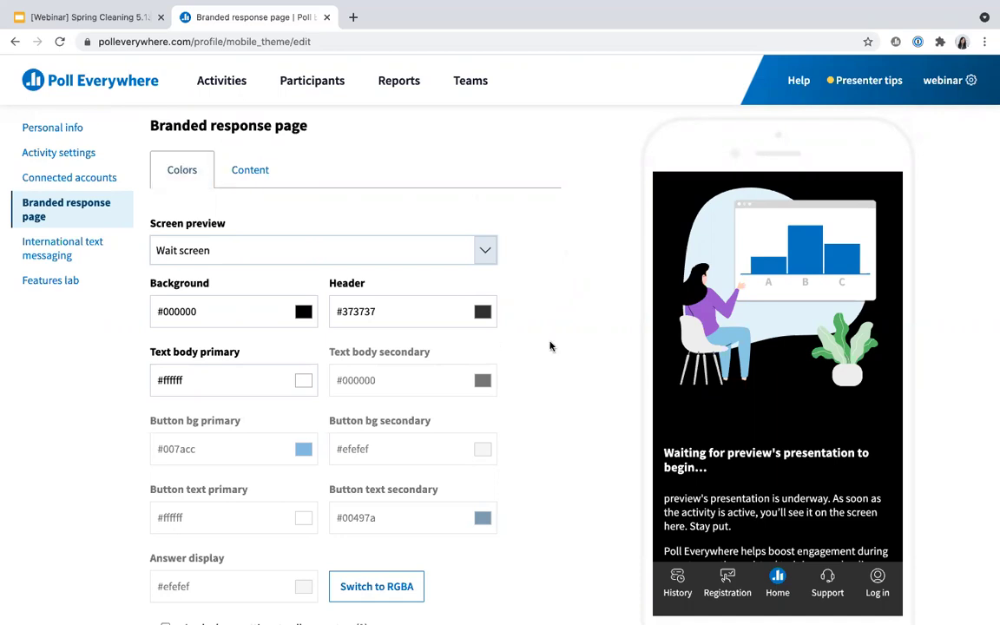
scroll(549, 346, "down", 2)
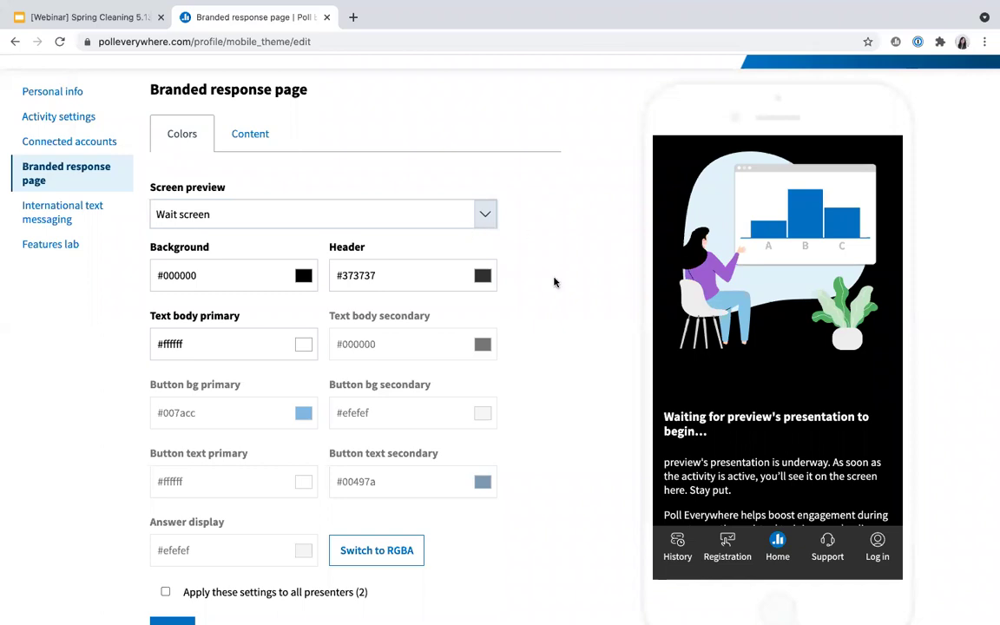
key("space")
key("Down")
key("Return")
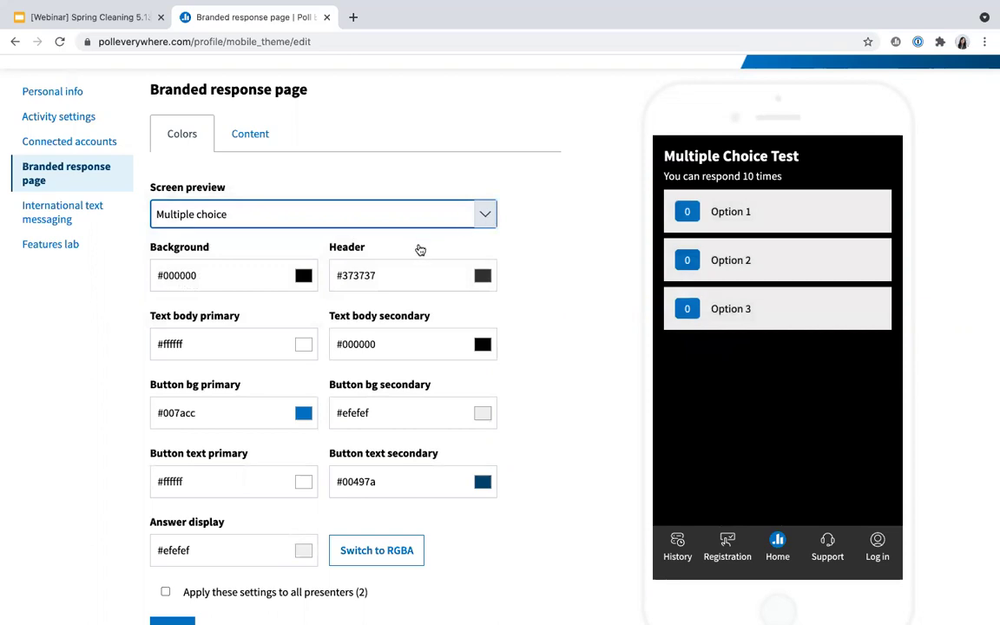
Preview the response page colors on the Clickable image screen and return the preview to Wait screen
key("space")
key("Down")
key("Down")
key("Down")
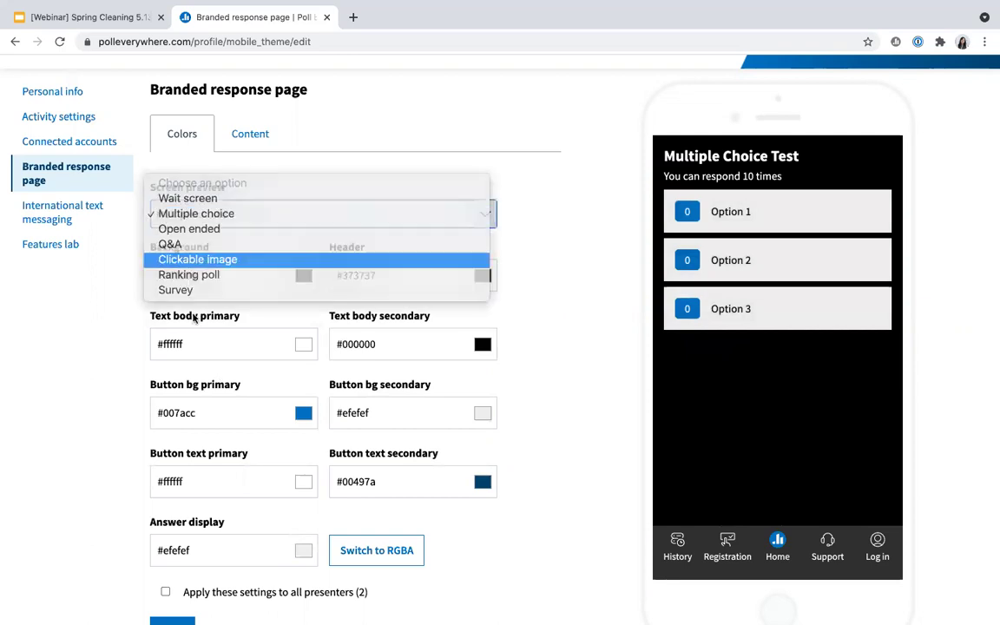
key("Return")
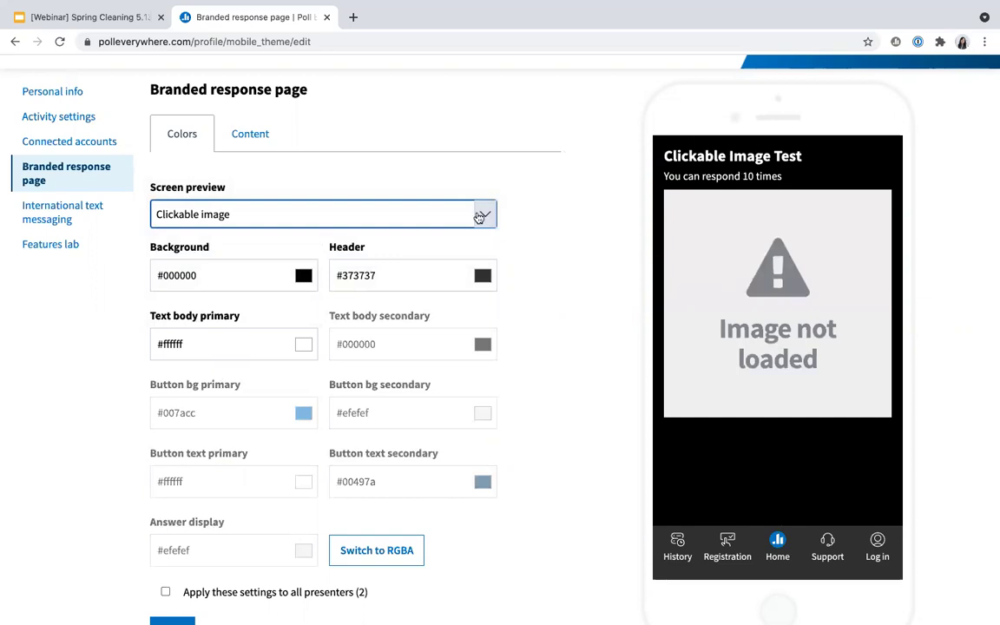
left_click(478, 217)
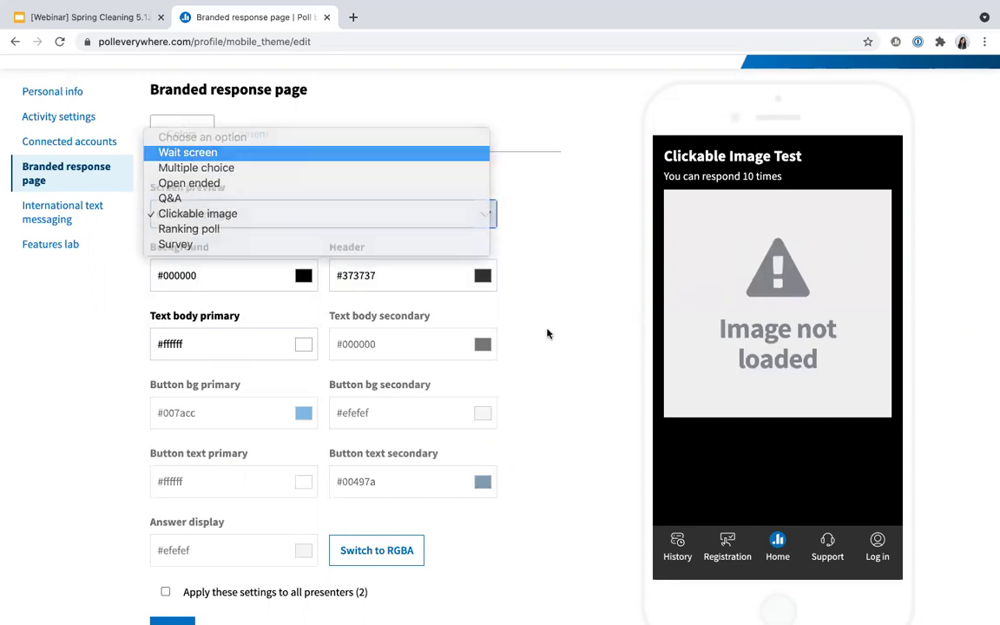
key("Return")
Try a dark olive-green background color for the response page using the color picker
scroll(547, 332, "down", 1)
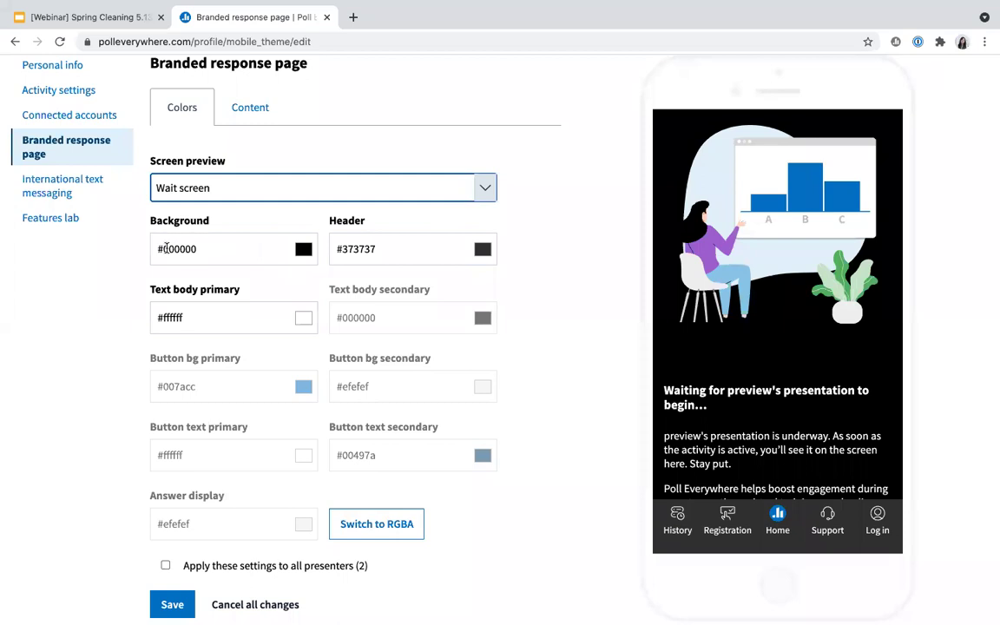
triple_click(204, 250)
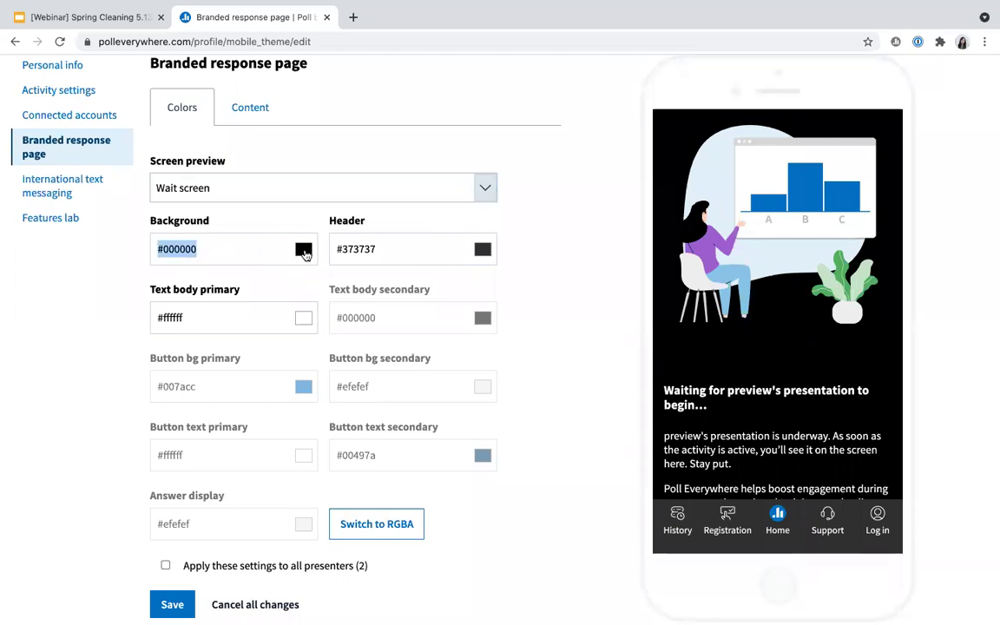
left_click(275, 244)
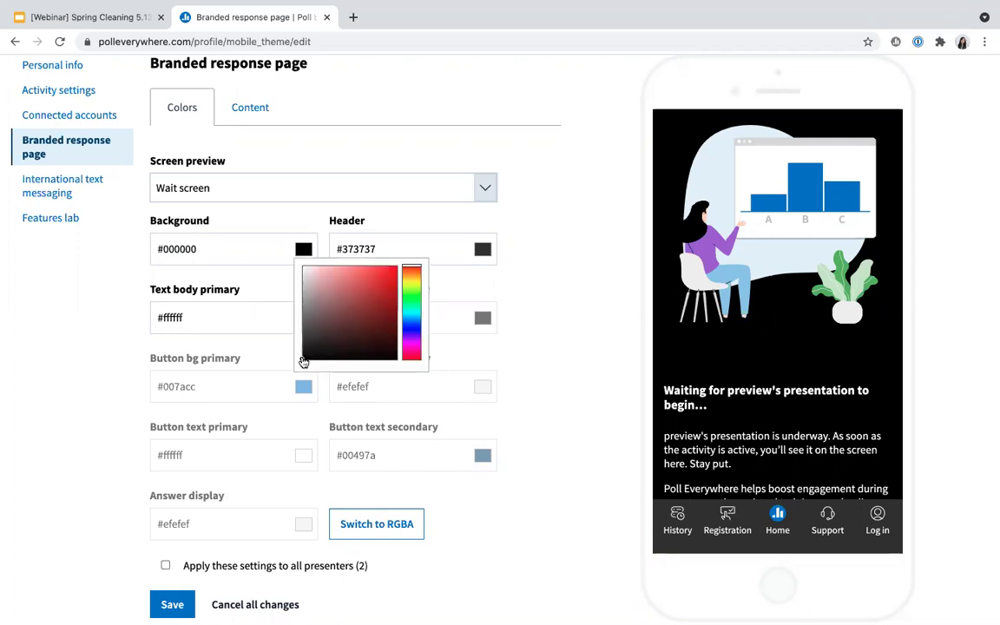
left_click(324, 311)
left_click(330, 319)
left_click(412, 279)
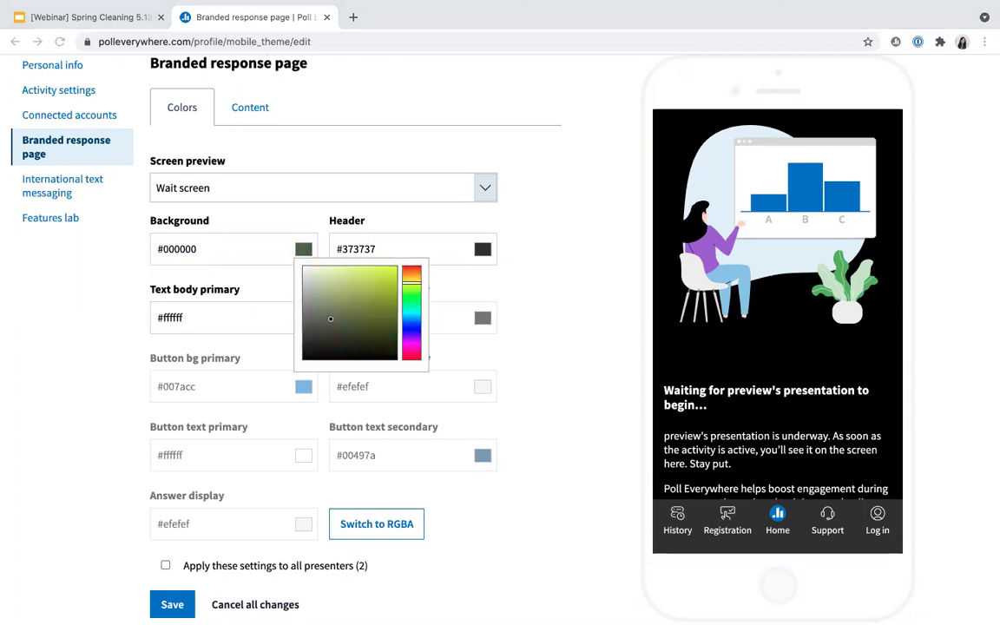
Set the response page's background color to #F8FAFC
triple_click(234, 258)
type("#F8FAFC")
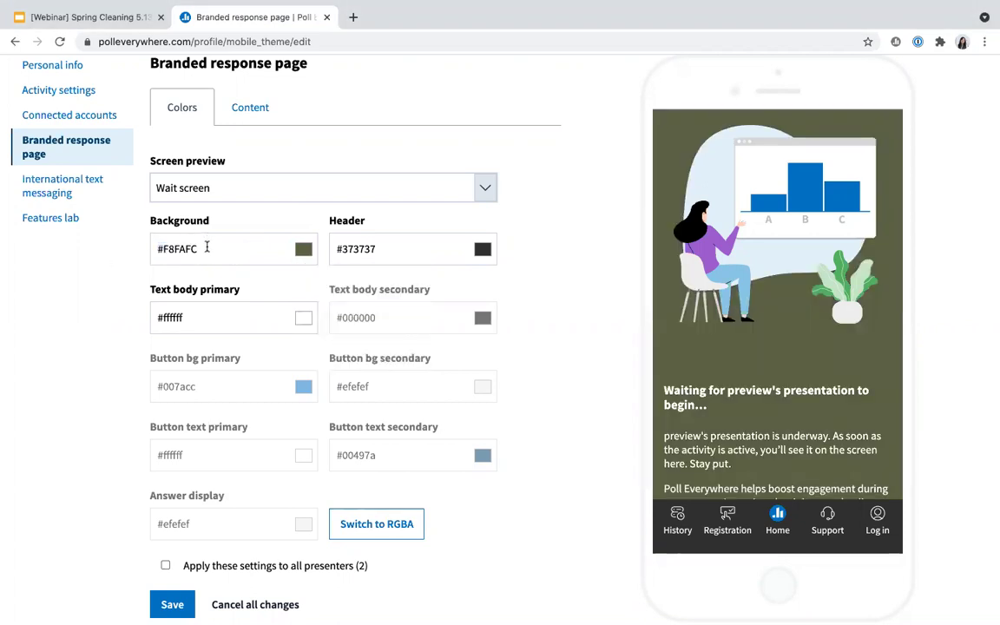
Set the response page's colors to #f8fafc for the background, #007acc for the primary body text and #e6f2fa for the header
key("ctrl+a")
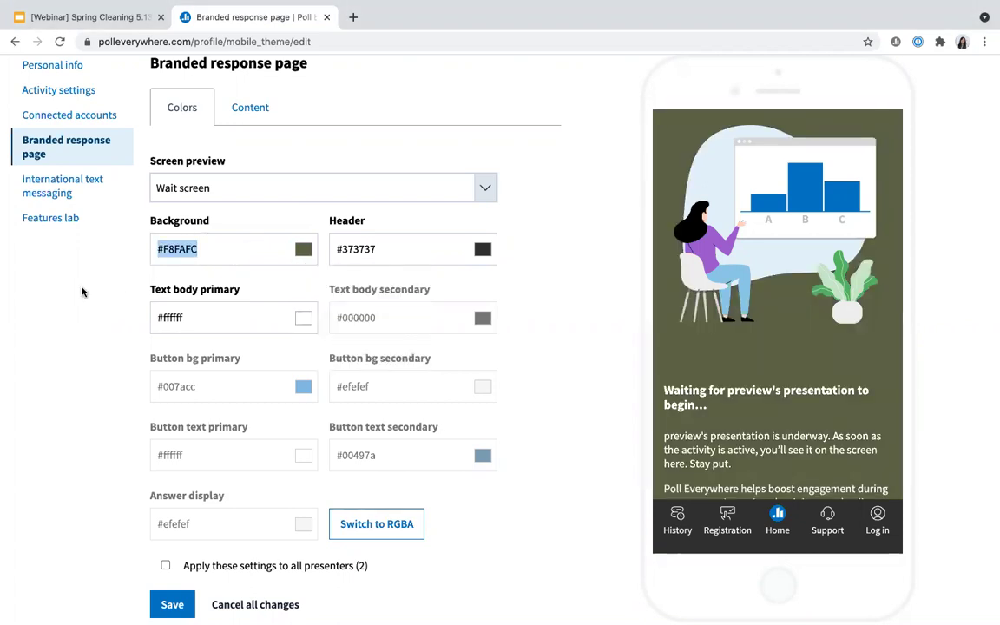
type("#f8fafc")
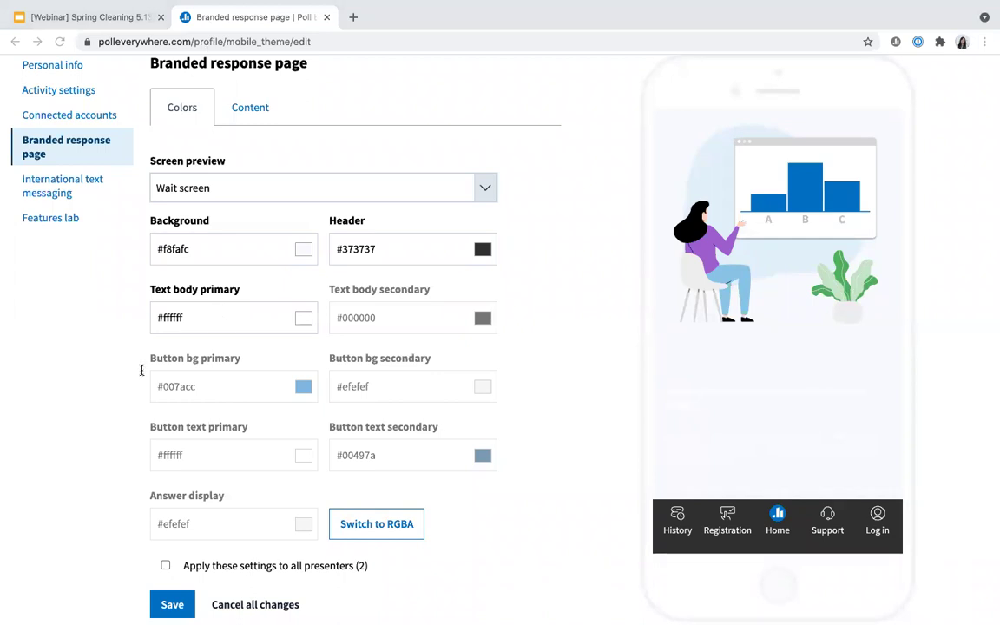
left_click(187, 317)
type("#007acc")
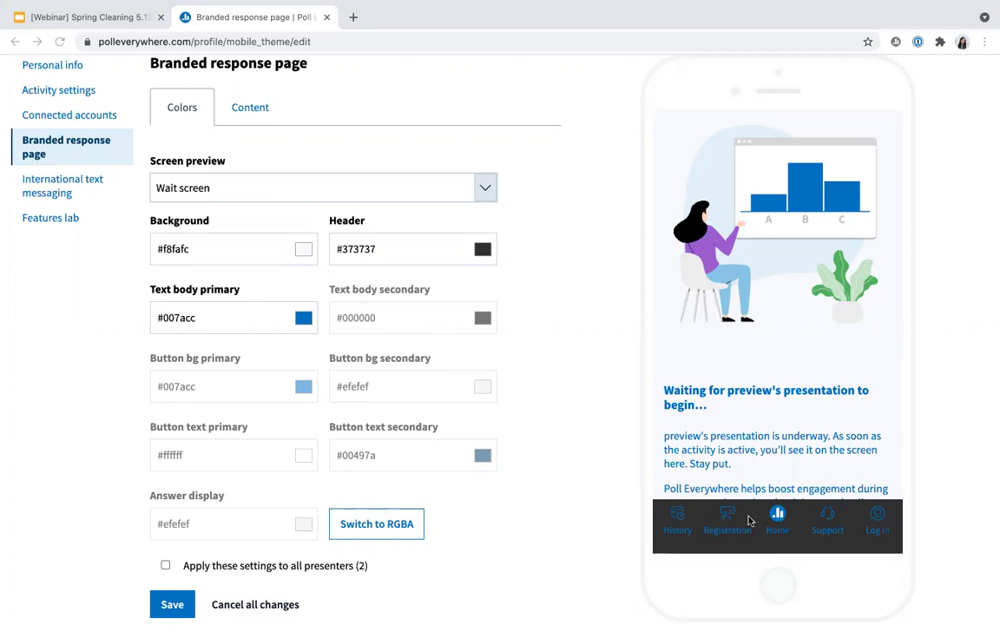
triple_click(399, 255)
type("#e6f2fa")
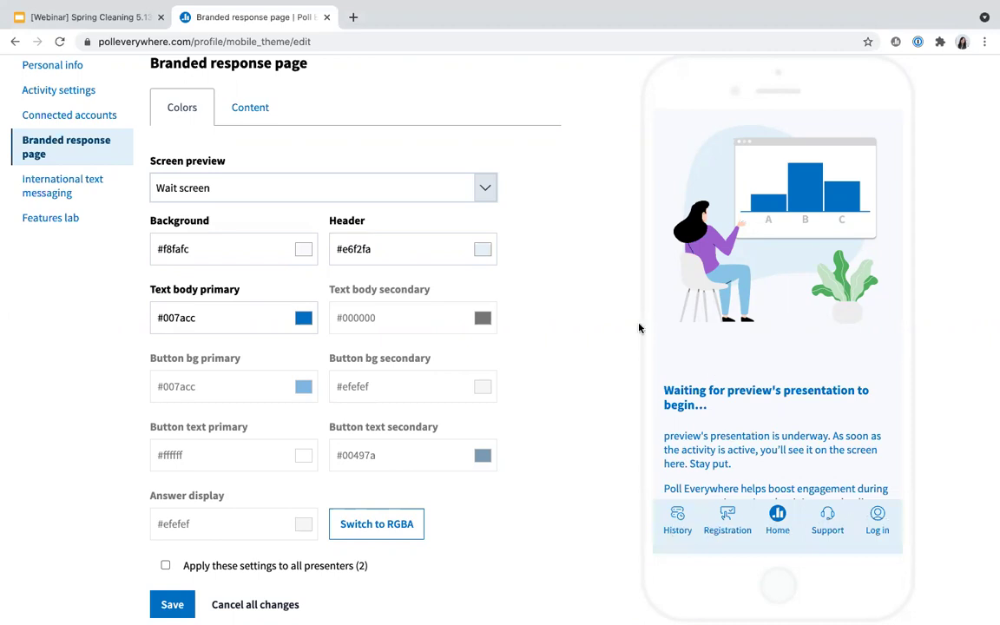
Upload pe_logo_icon_blue_accessible.png from the Desktop as the wait screen logo in the response page's content settings
scroll(548, 402, "up", 1)
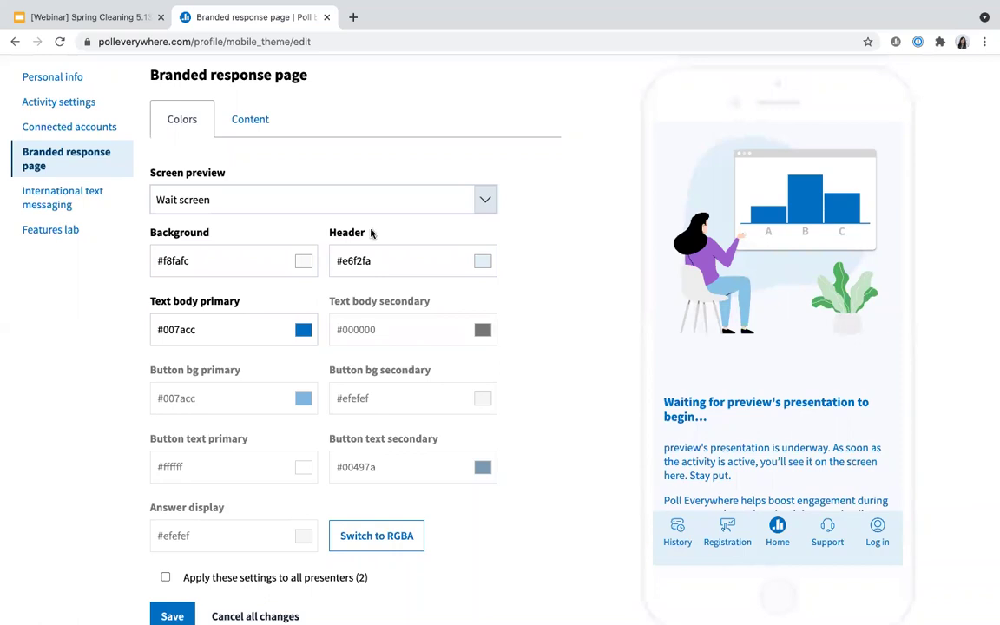
left_click(250, 122)
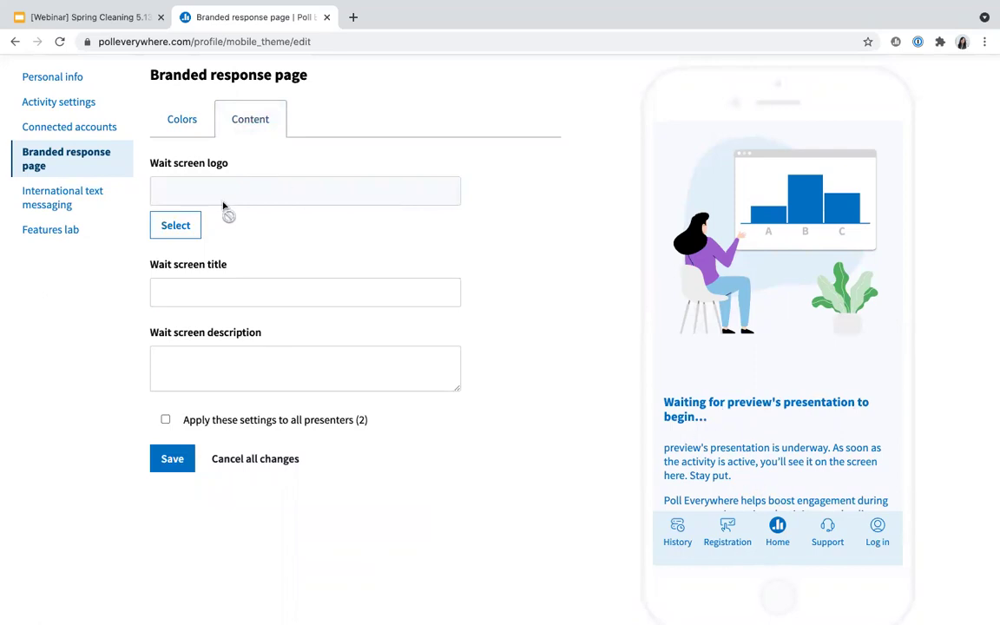
left_click(178, 228)
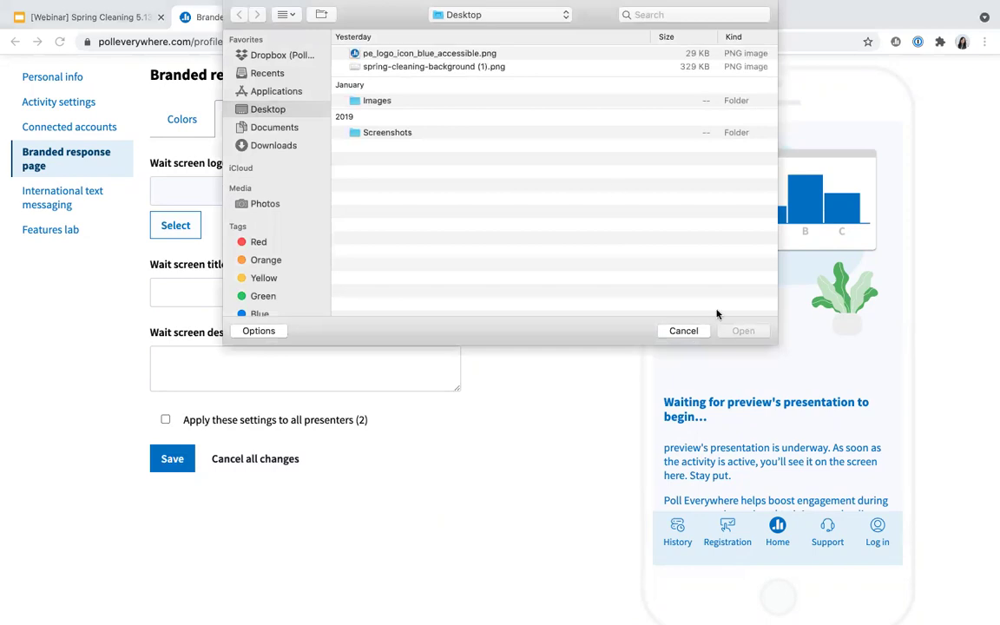
key("Down")
key("Return")
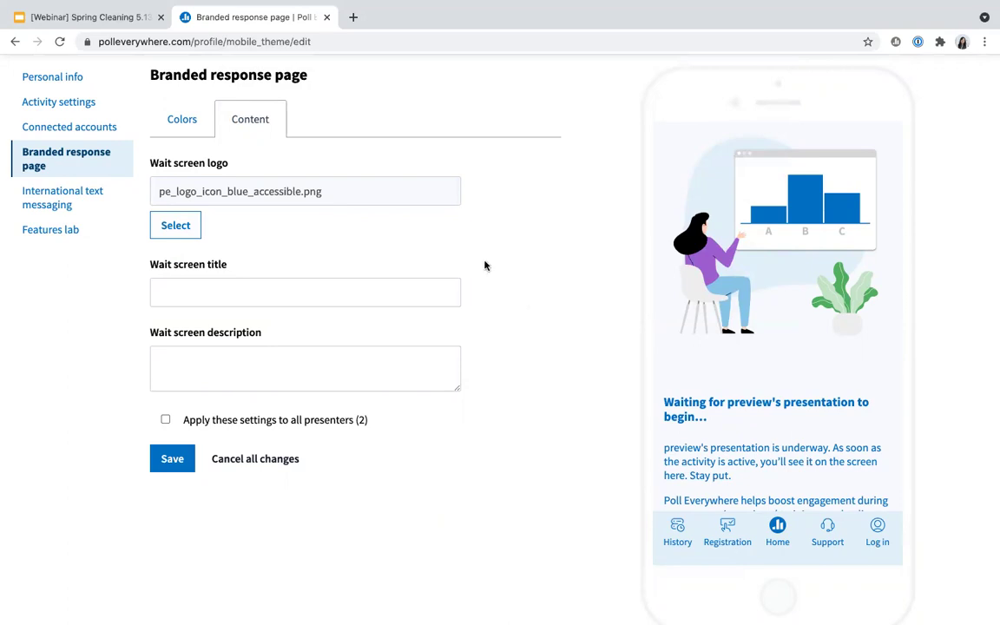
scroll(485, 266, "up", 2)
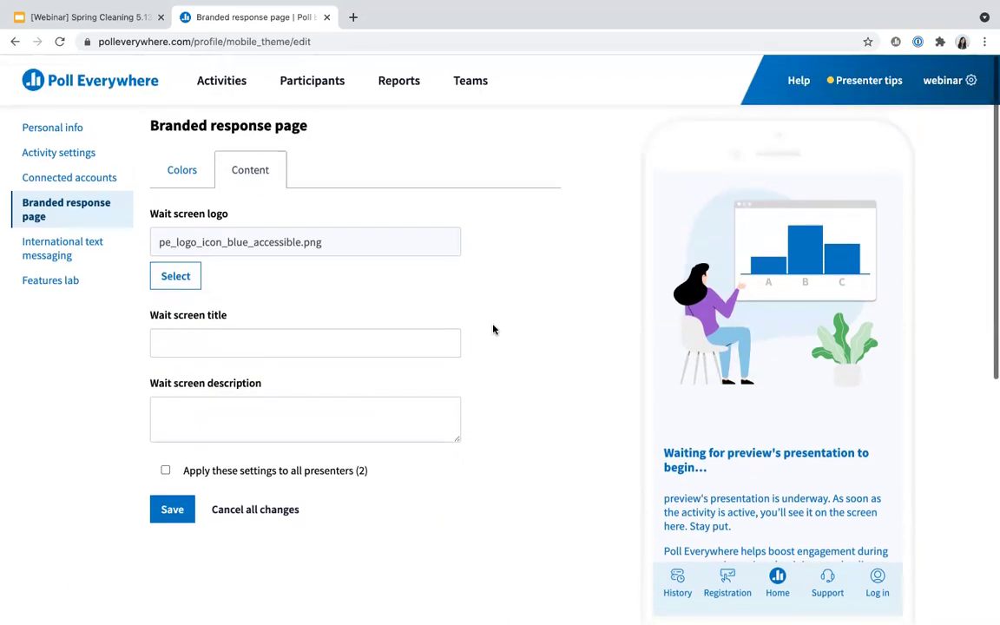
scroll(777, 402, "down", 1)
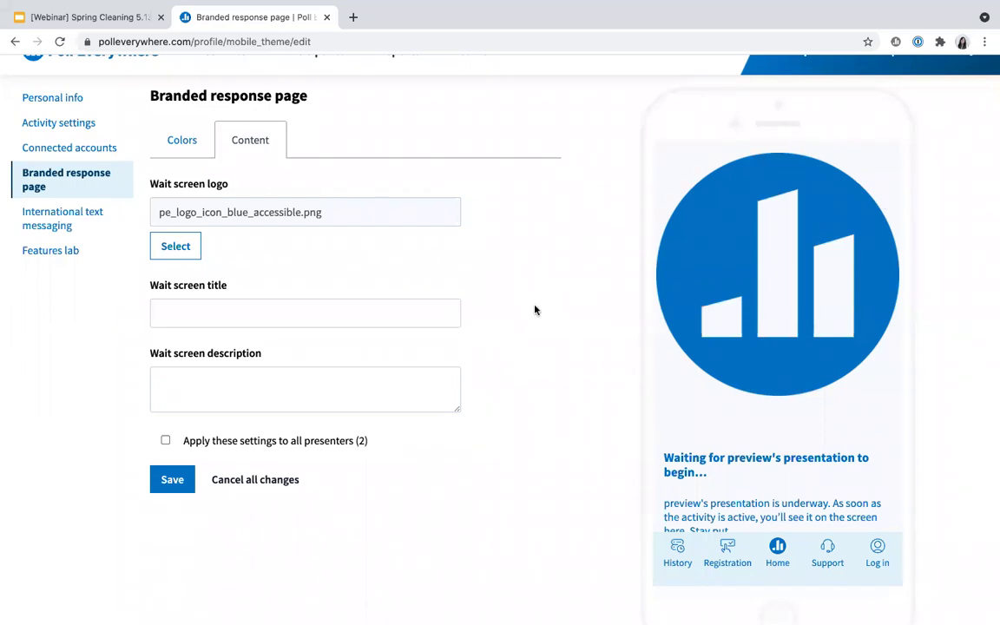
Give the wait screen the title "Welcome" and the description "Prepare to be polled!", and save the branded response page
left_click(280, 300)
type("Welcome")
left_click(331, 386)
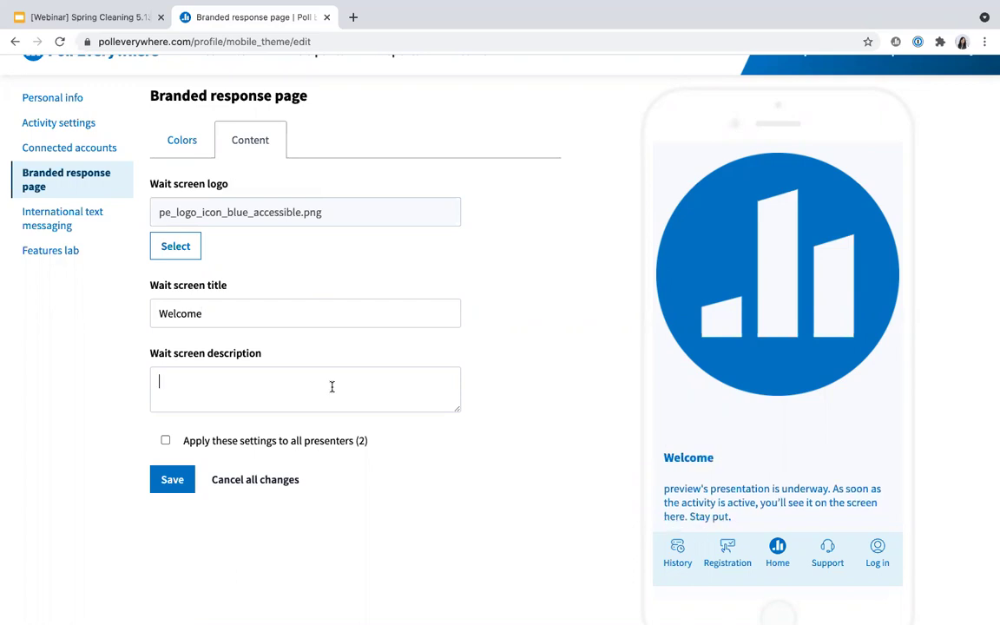
type("Prepare to be polled!")
left_click(555, 423)
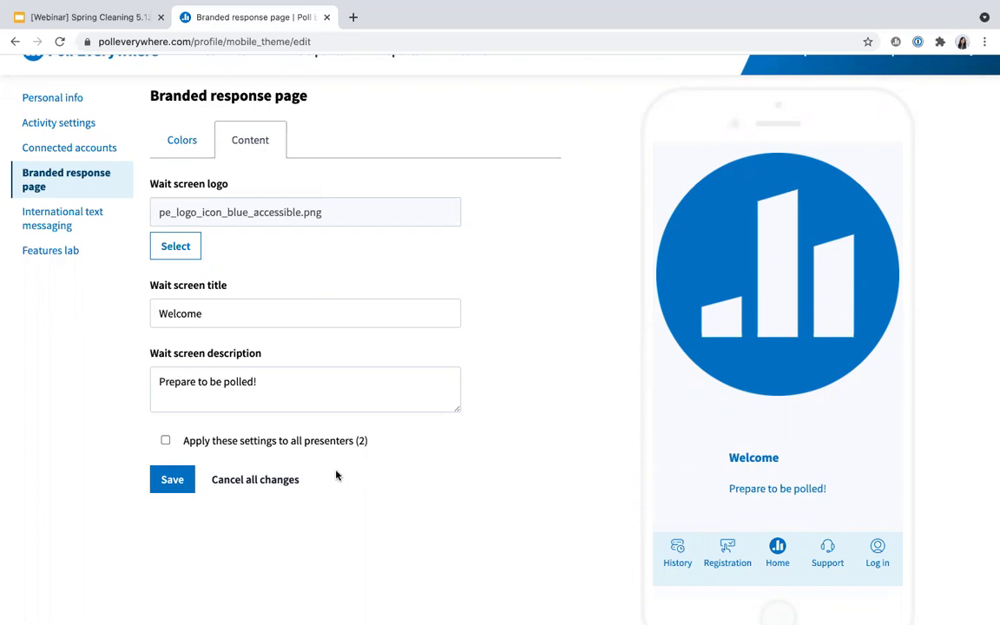
left_click(171, 481)
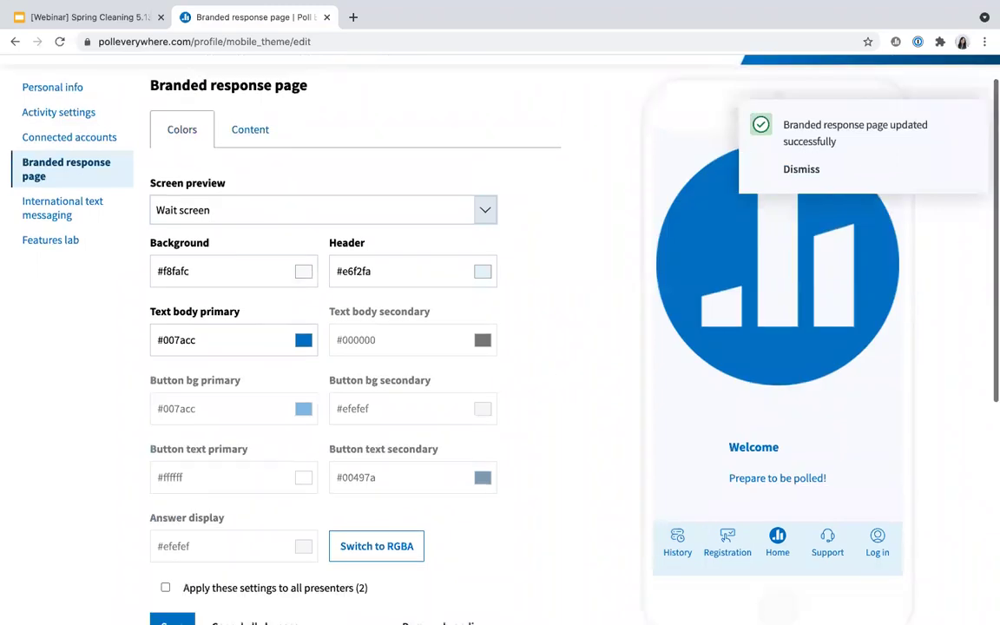
scroll(500, 347, "down", 2)
scroll(509, 91, "up", 2)
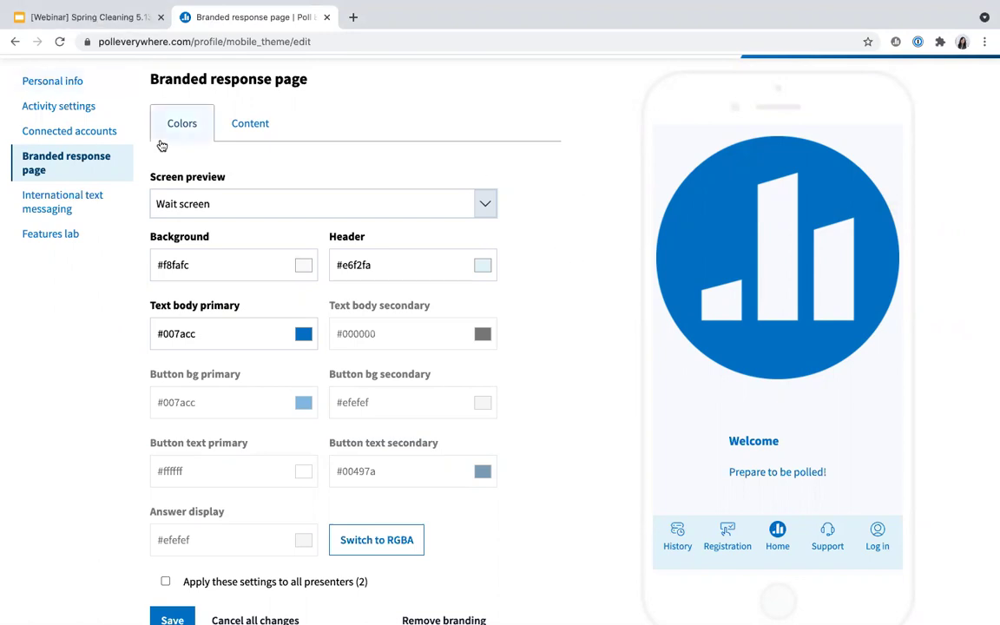
Return to the Activities list and collapse the May 13th Spring Cleaning group
left_click(215, 88)
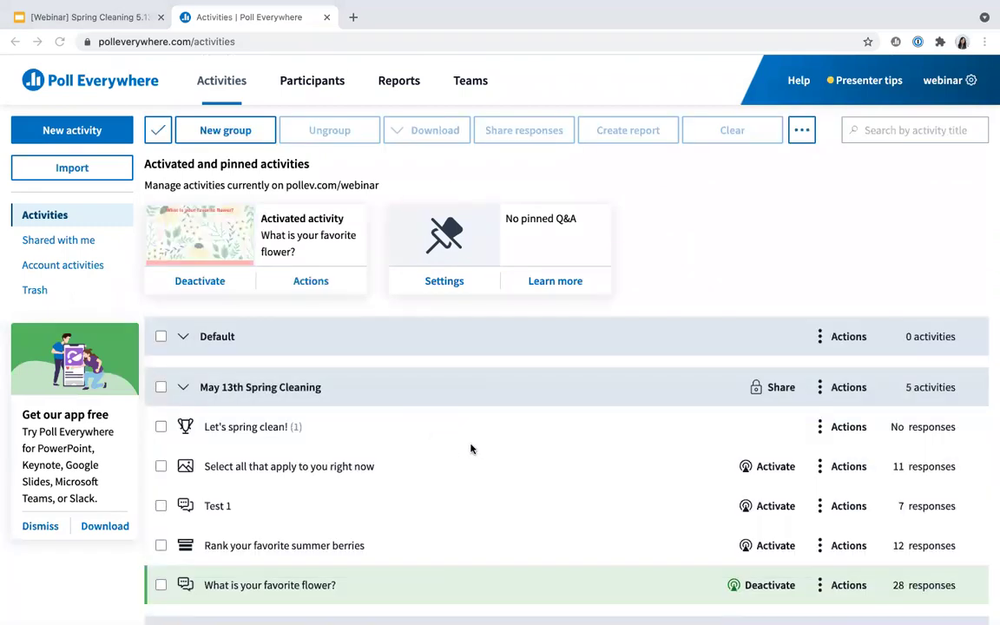
scroll(185, 283, "down", 1)
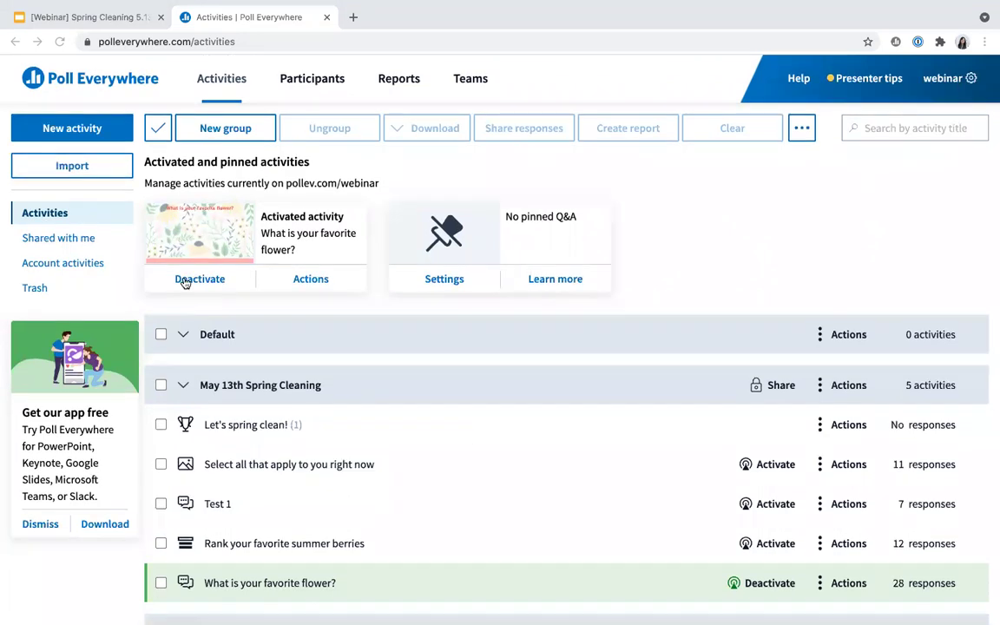
scroll(351, 323, "down", 2)
scroll(365, 364, "up", 2)
left_click(376, 401)
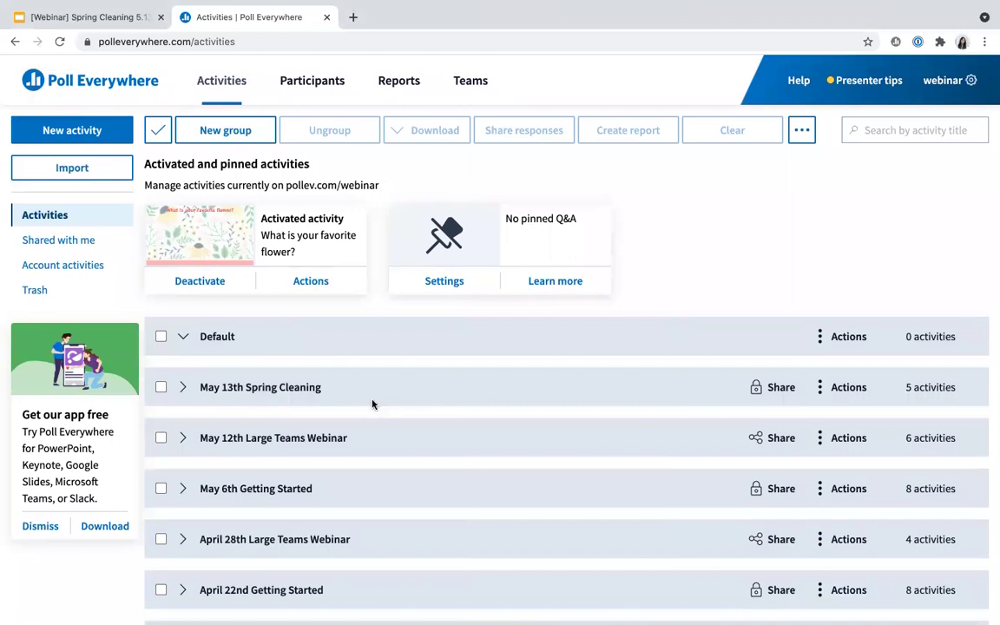
Create an empty activity group named "Spring cleaning"
left_click(226, 132)
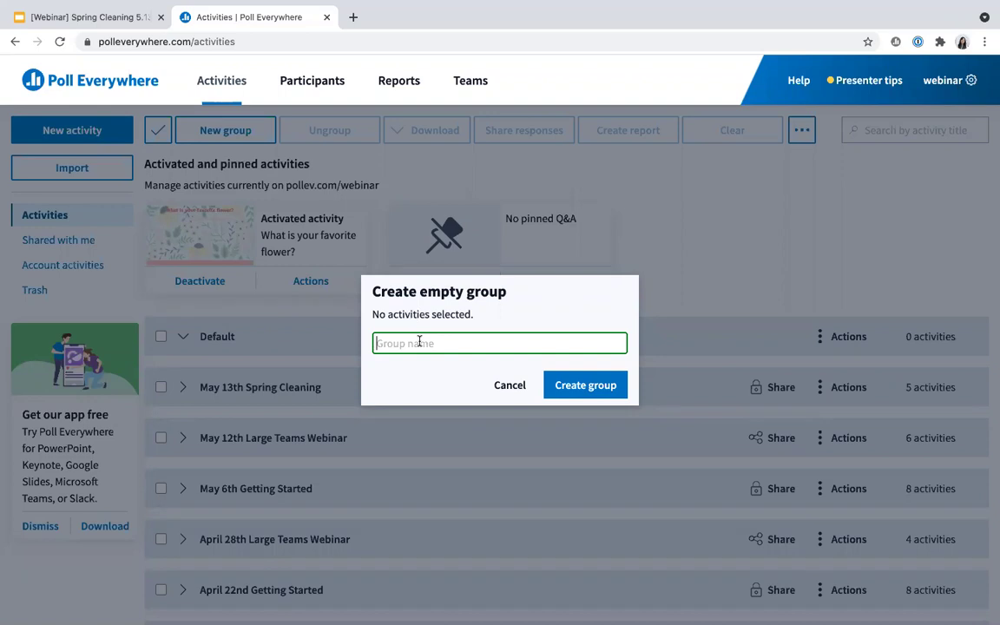
type("SPri")
type("pring cleaning")
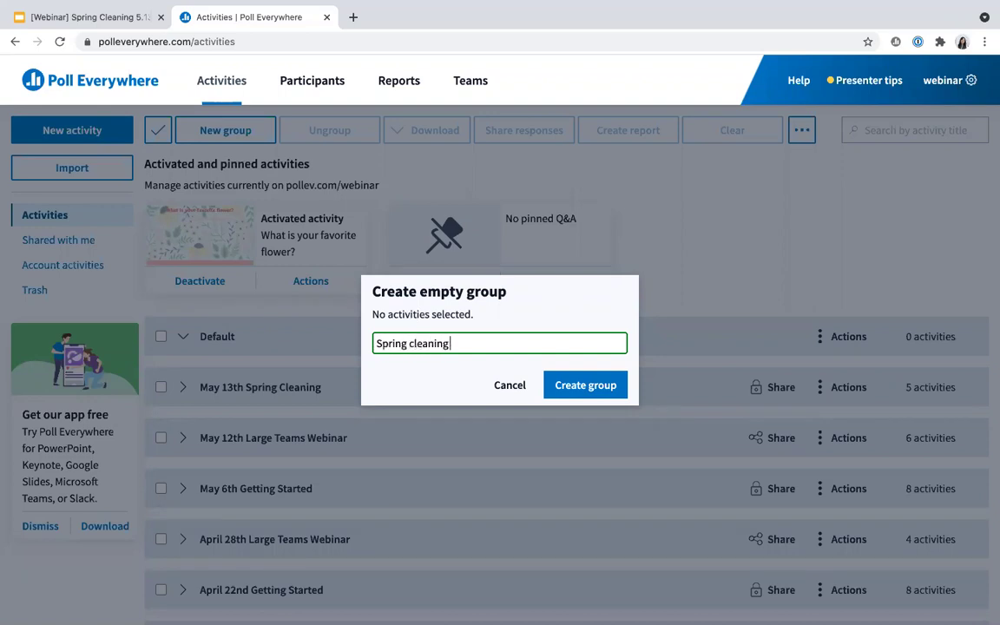
left_click(562, 384)
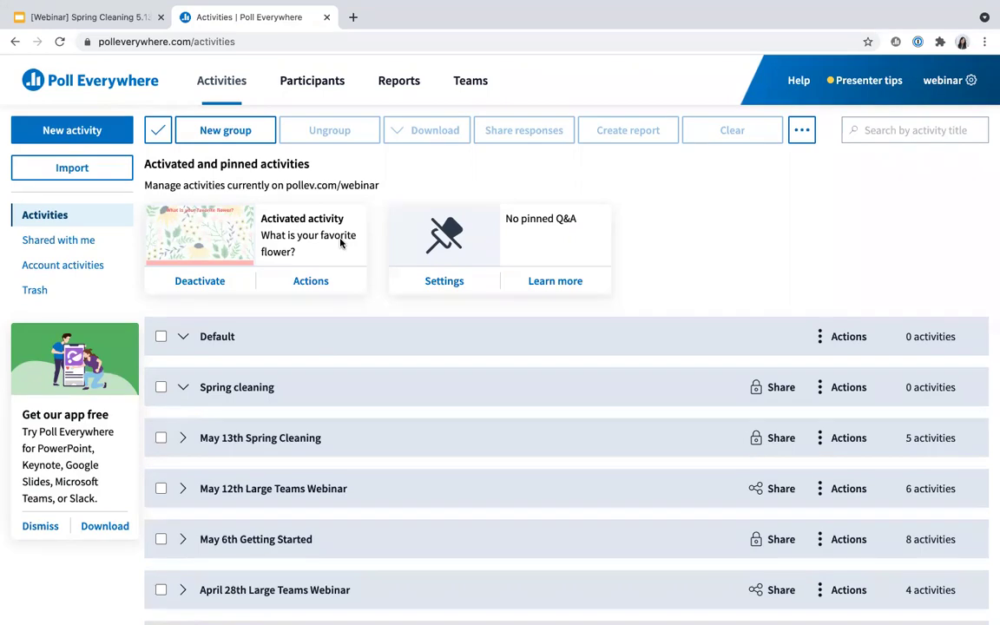
Expand the May 13th Spring Cleaning group and open its Test 1 activity to view the collected responses
scroll(196, 407, "down", 2)
left_click(183, 361)
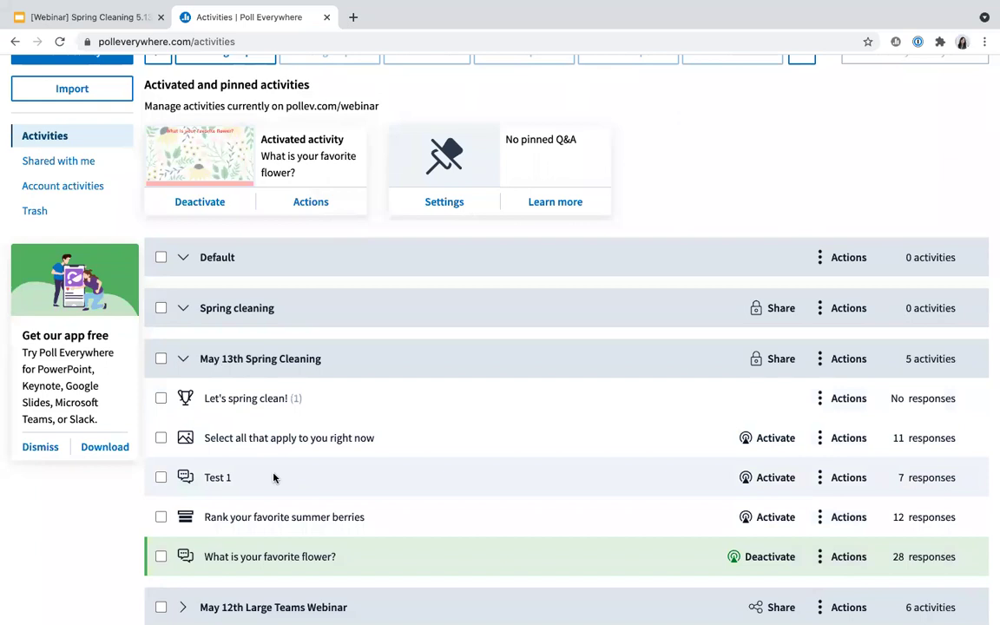
scroll(274, 477, "down", 1)
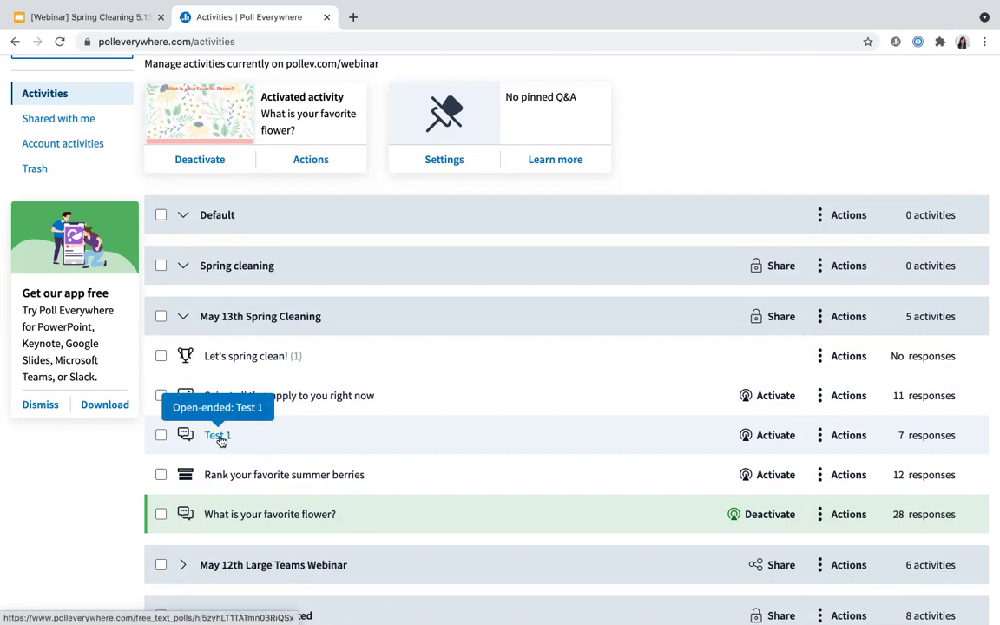
left_click(217, 435)
left_click(216, 435)
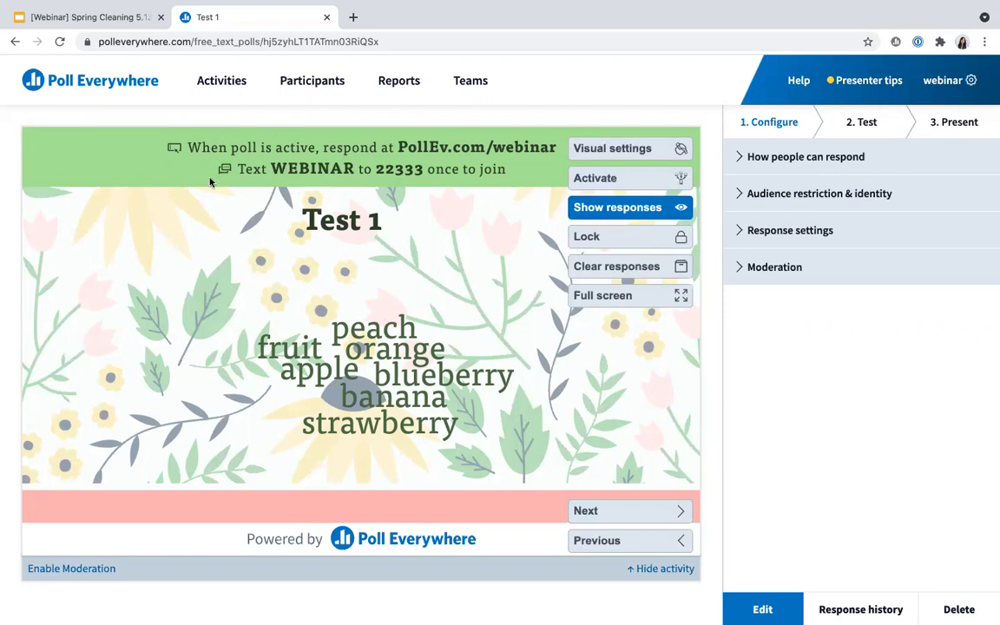
Clear and archive the Test 1 activity's responses under the suggested archive name, and reopen the poll to check it
left_click(219, 81)
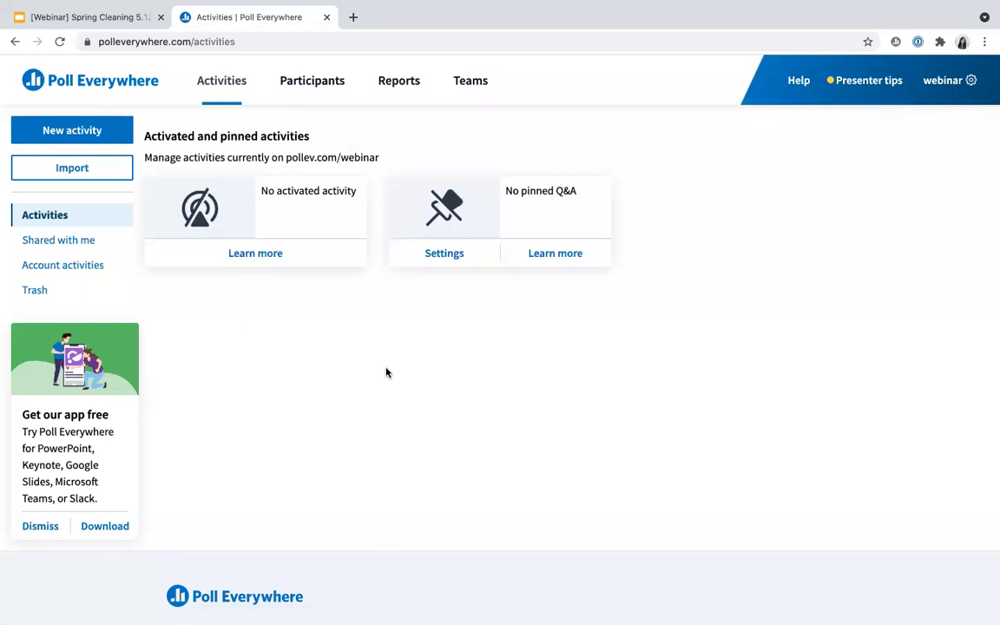
scroll(387, 372, "down", 1)
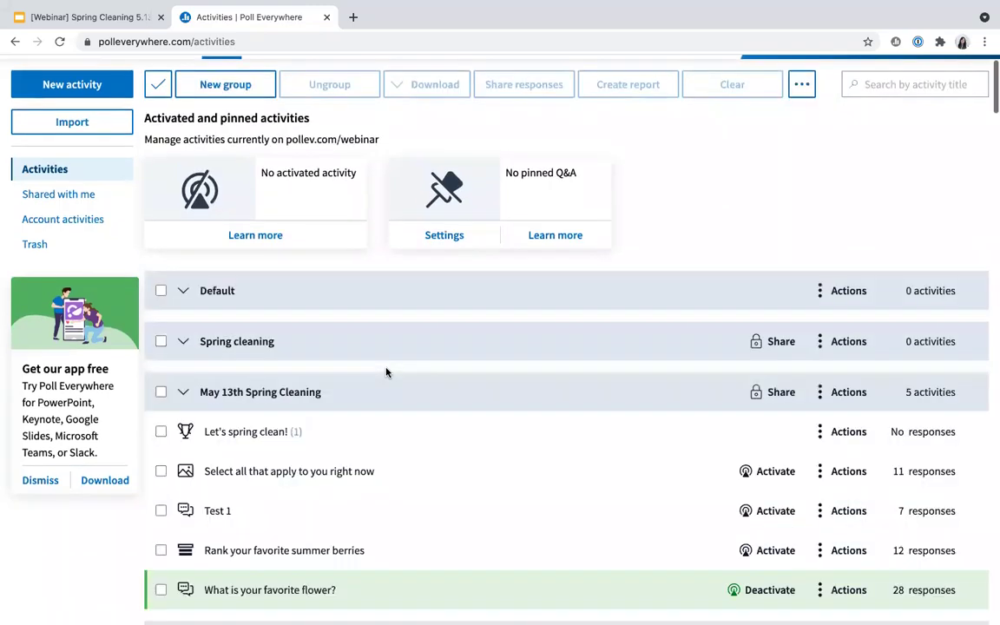
scroll(387, 372, "down", 2)
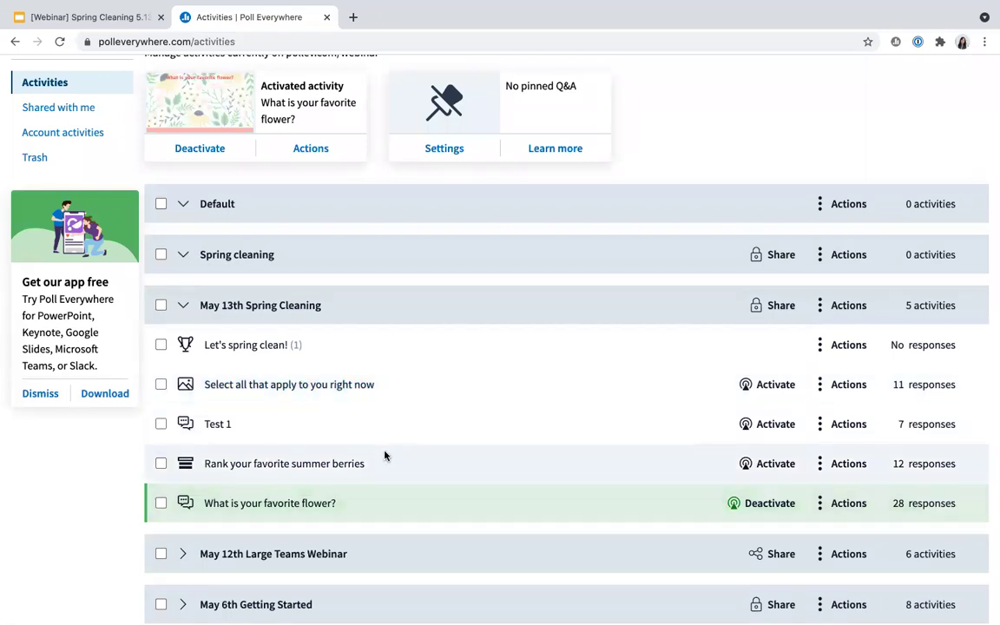
left_click(160, 425)
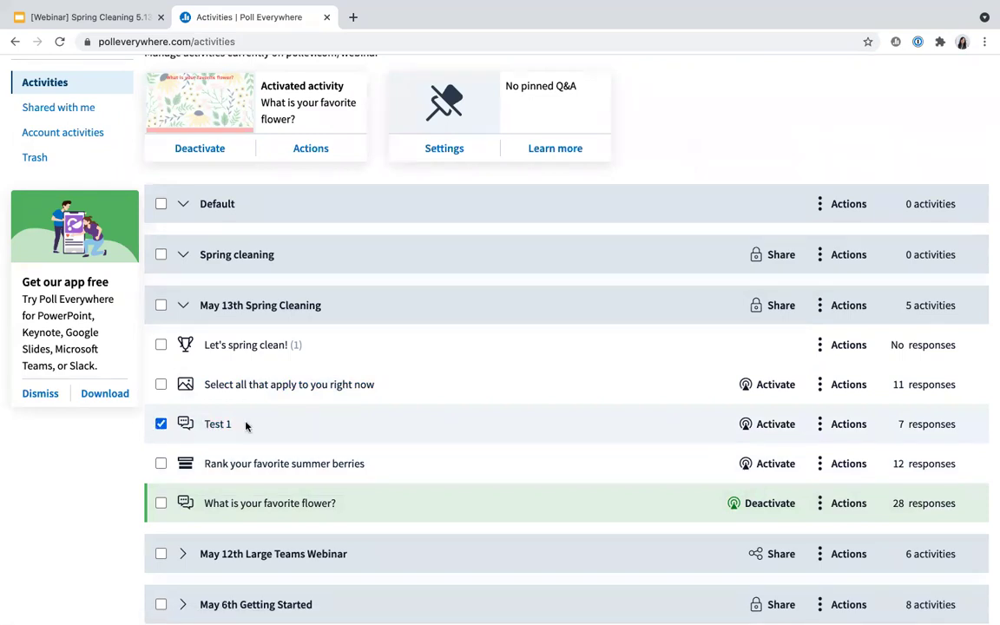
scroll(426, 364, "up", 1)
scroll(440, 402, "up", 3)
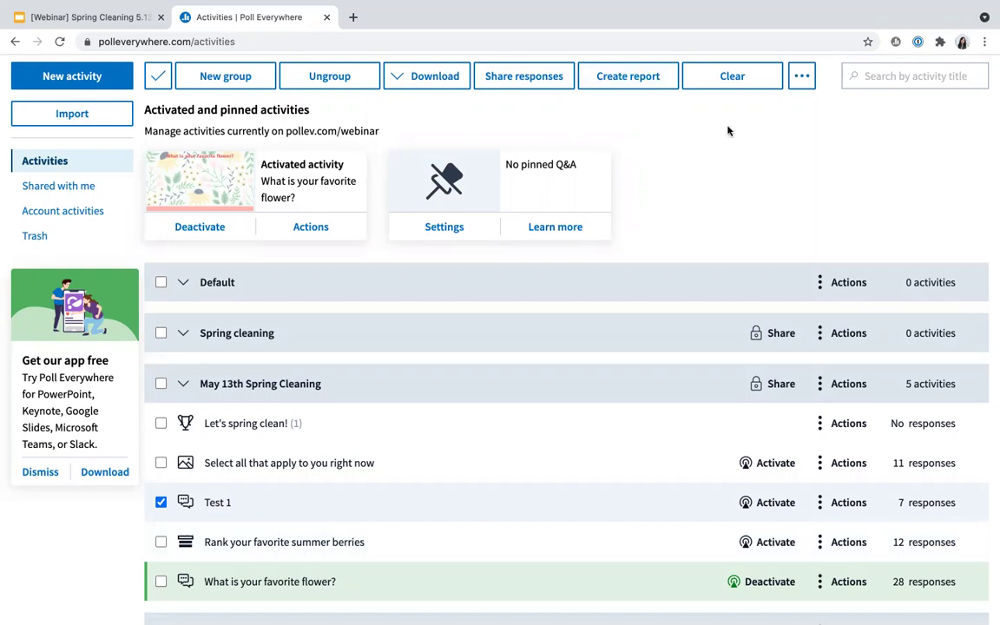
left_click(716, 80)
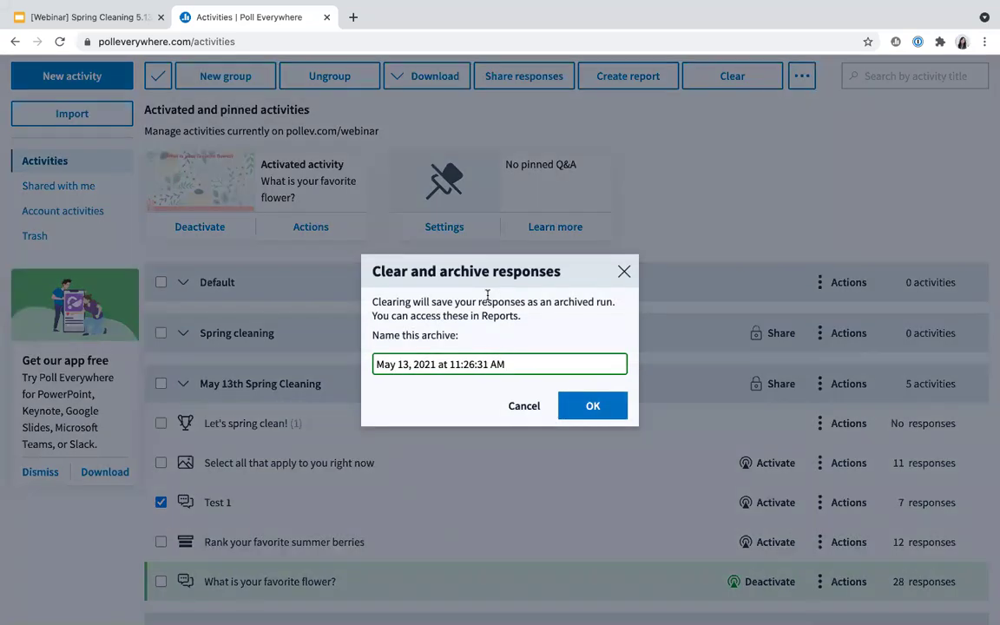
left_click(591, 408)
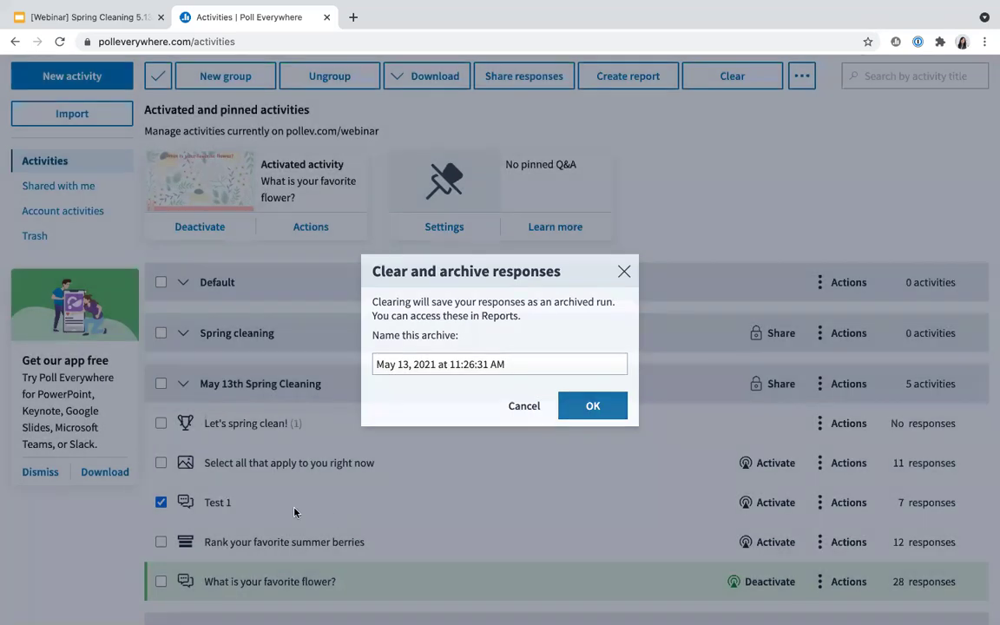
left_click(219, 504)
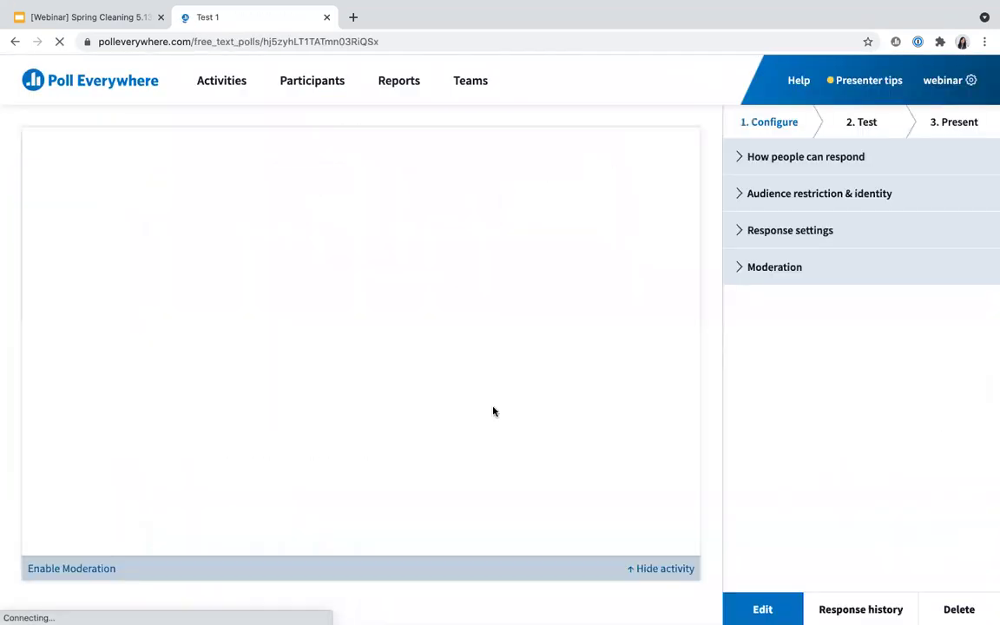
From the Activities list, edit Test 1 and retitle it "What is your favorite summer beverage?", saving the change
left_click(222, 81)
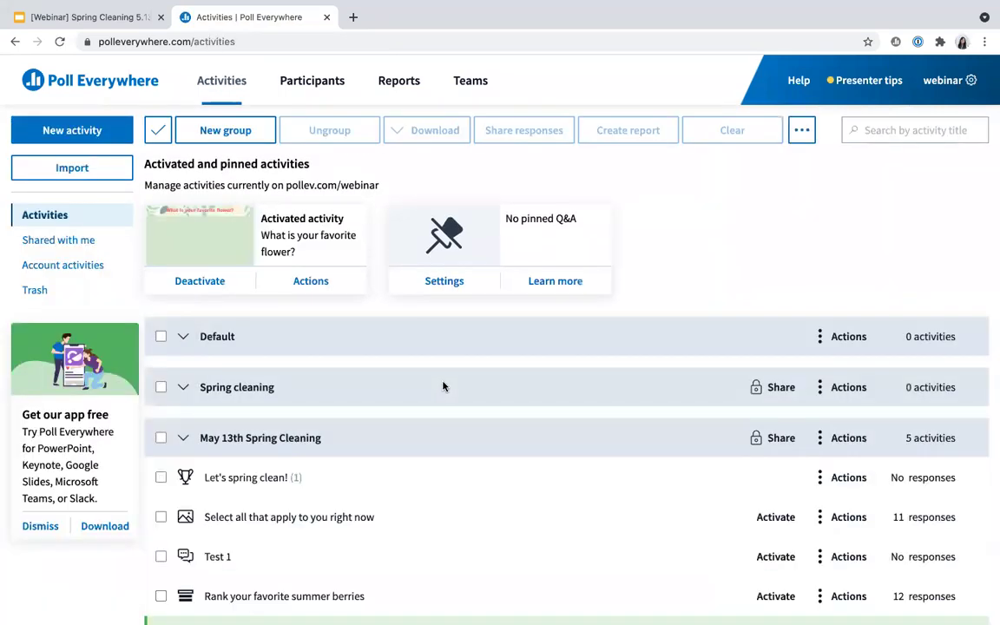
scroll(228, 497, "down", 2)
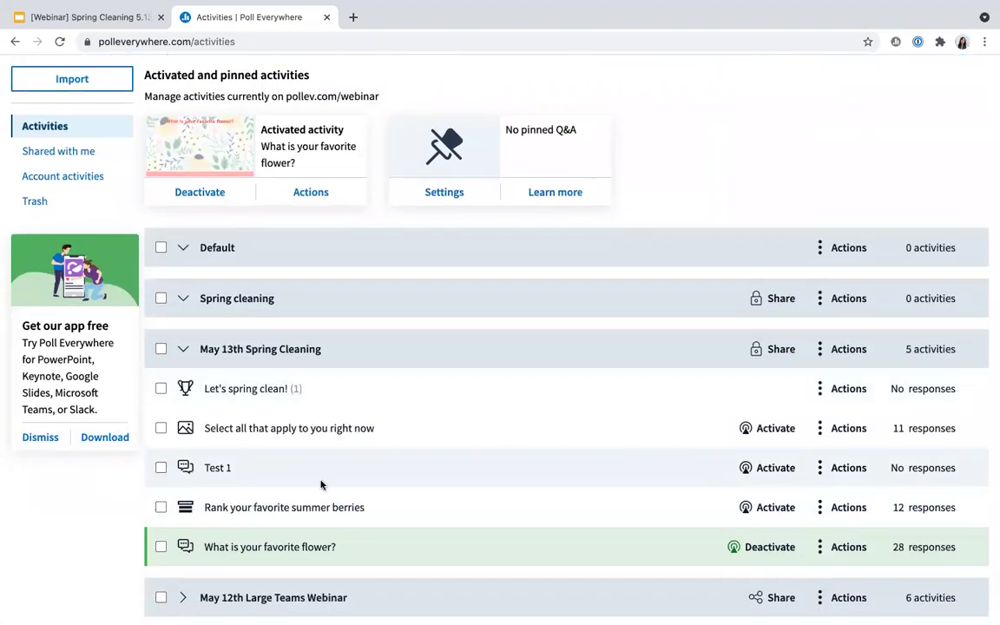
left_click(840, 470)
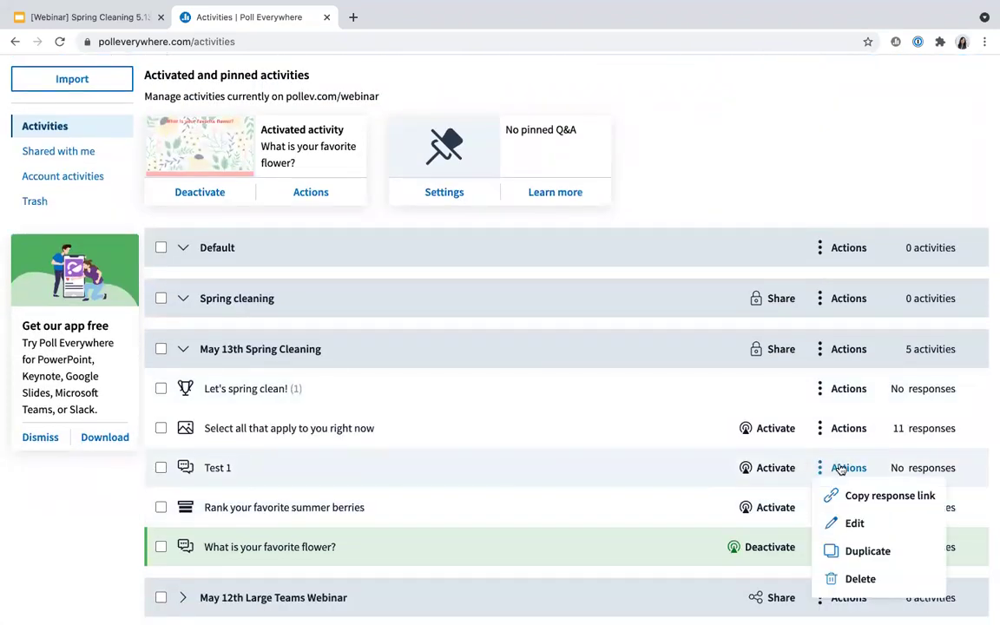
left_click(854, 524)
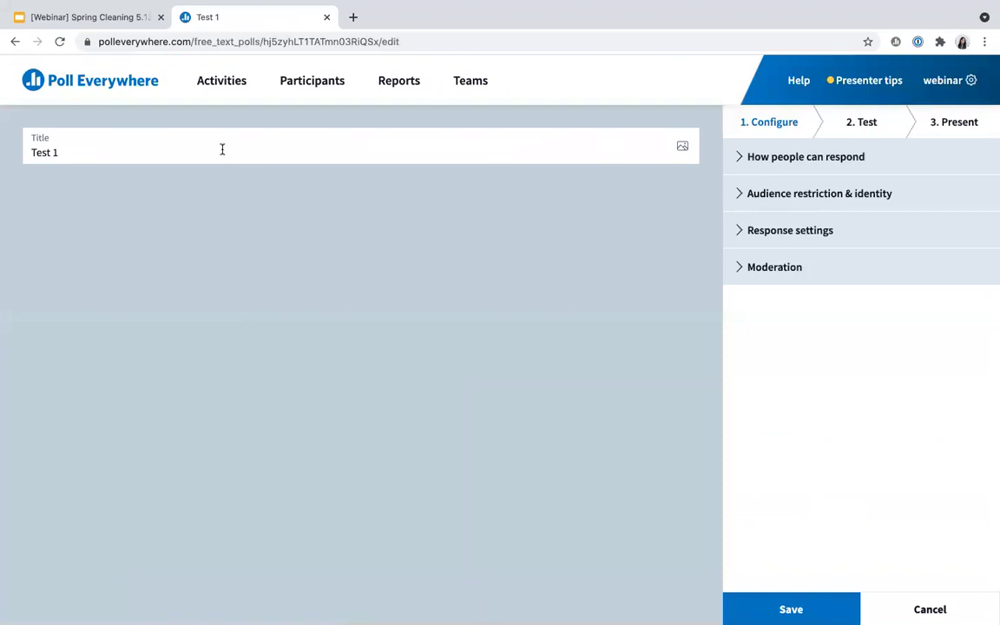
triple_click(90, 153)
type("What is your favorite summer beverage?")
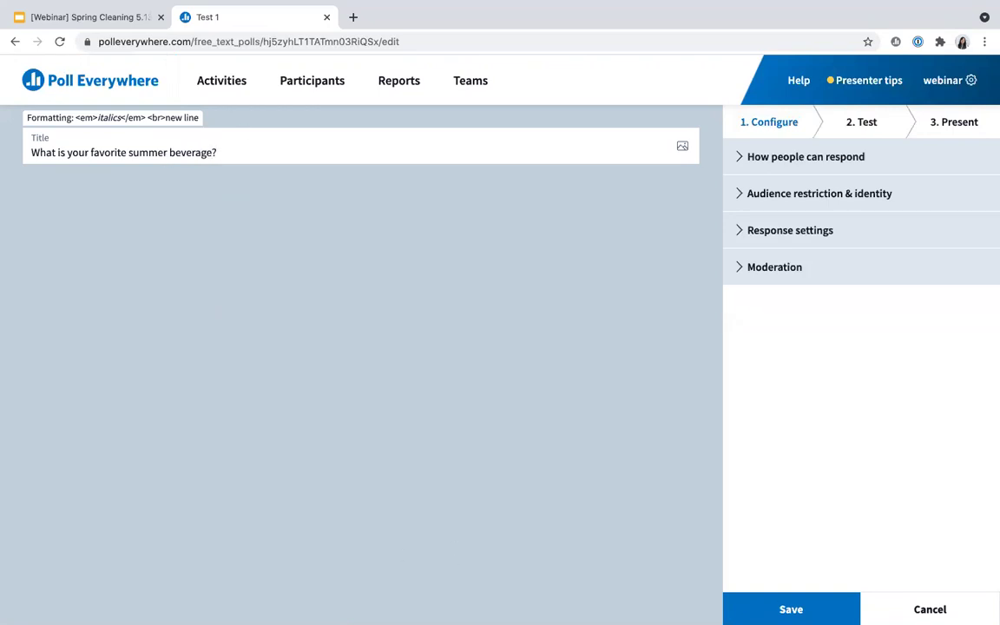
left_click(791, 609)
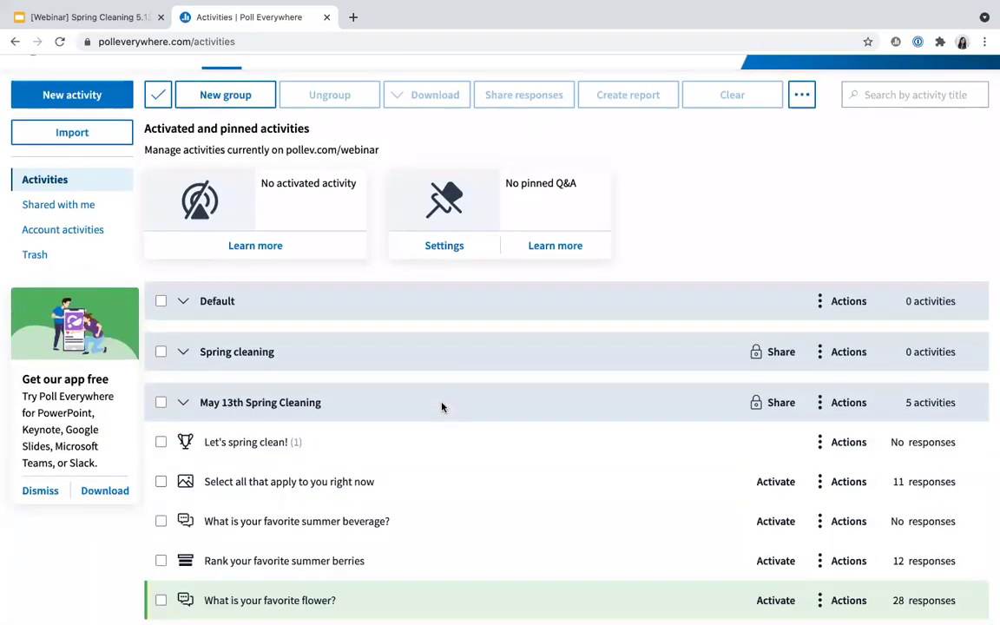
Delete the "What is your favorite summer beverage?" activity from the May 13th Spring Cleaning group
scroll(274, 460, "down", 1)
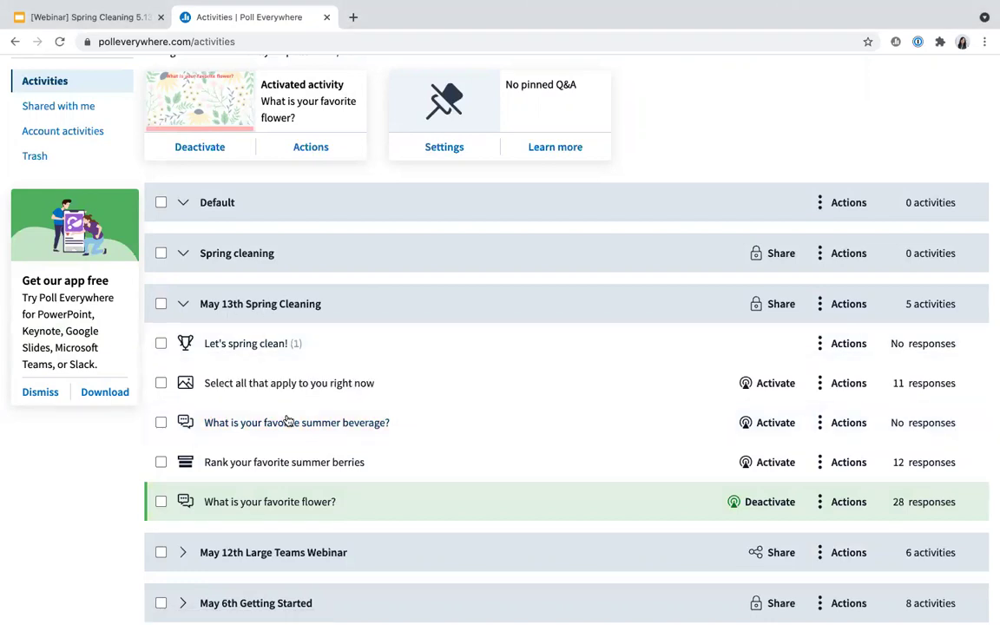
left_click(161, 422)
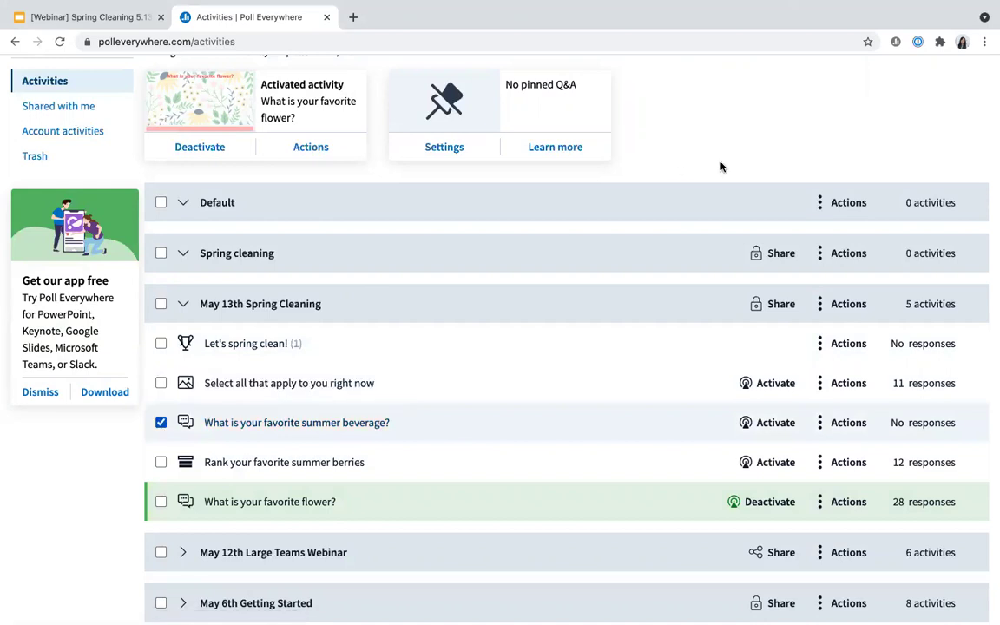
scroll(807, 120, "up", 1)
scroll(807, 121, "up", 3)
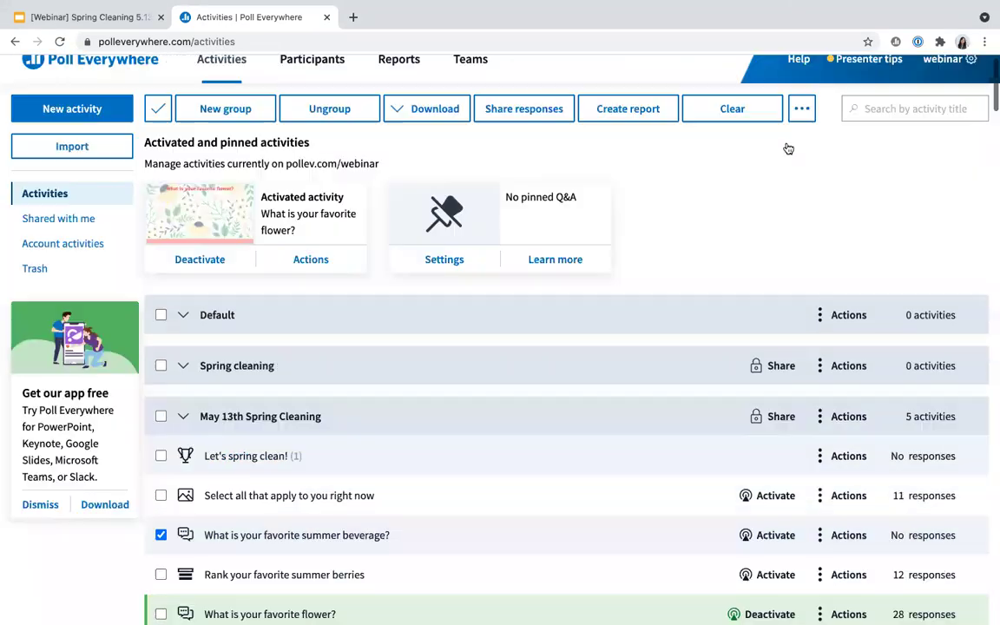
left_click(801, 108)
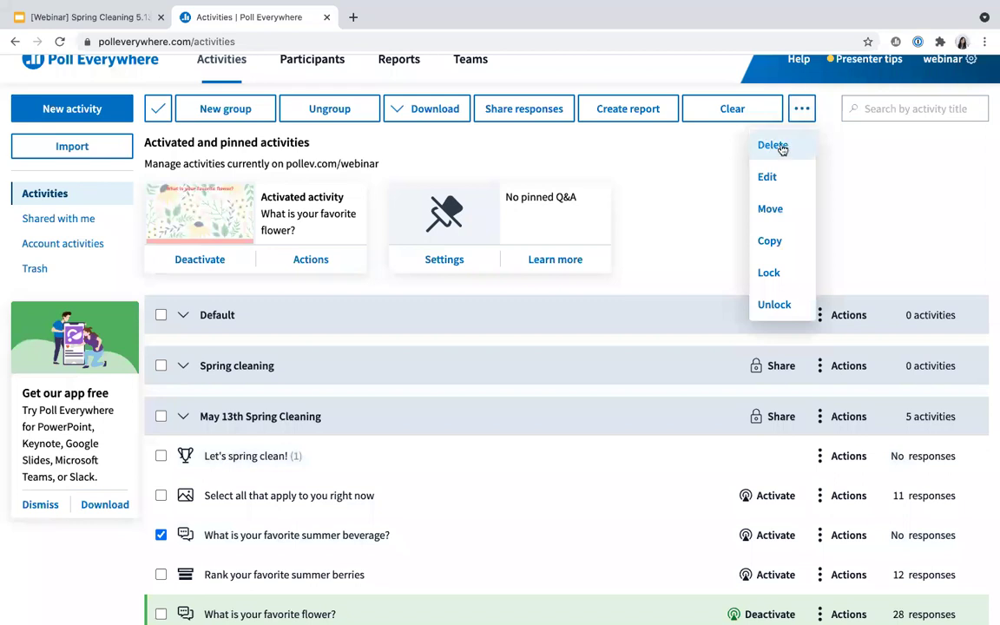
left_click(780, 146)
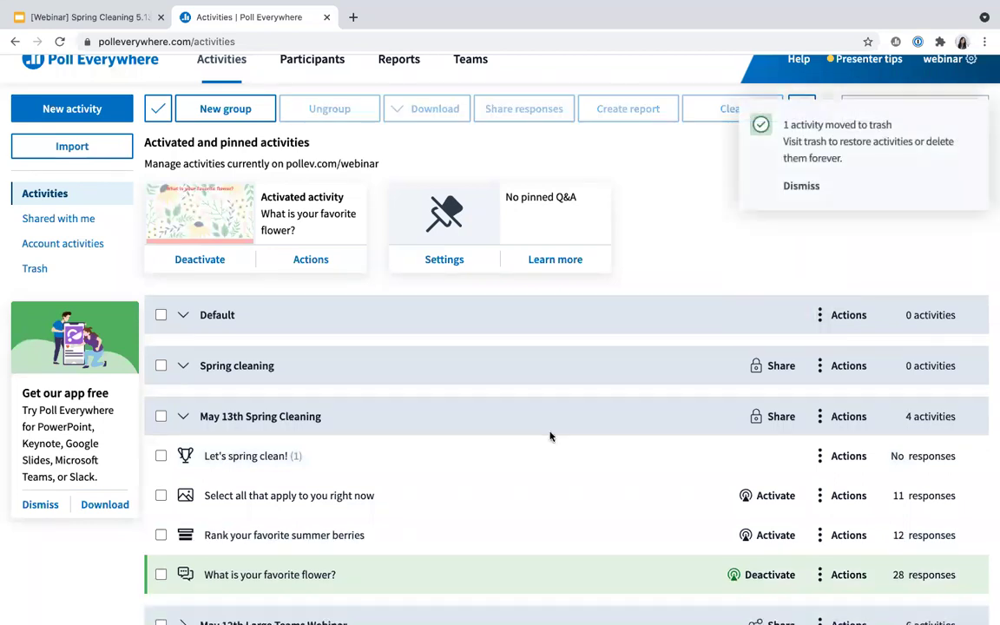
Look in the Trash, briefly select the deleted summer beverage activity to view the restore options, and return to the Activities list
scroll(365, 451, "down", 1)
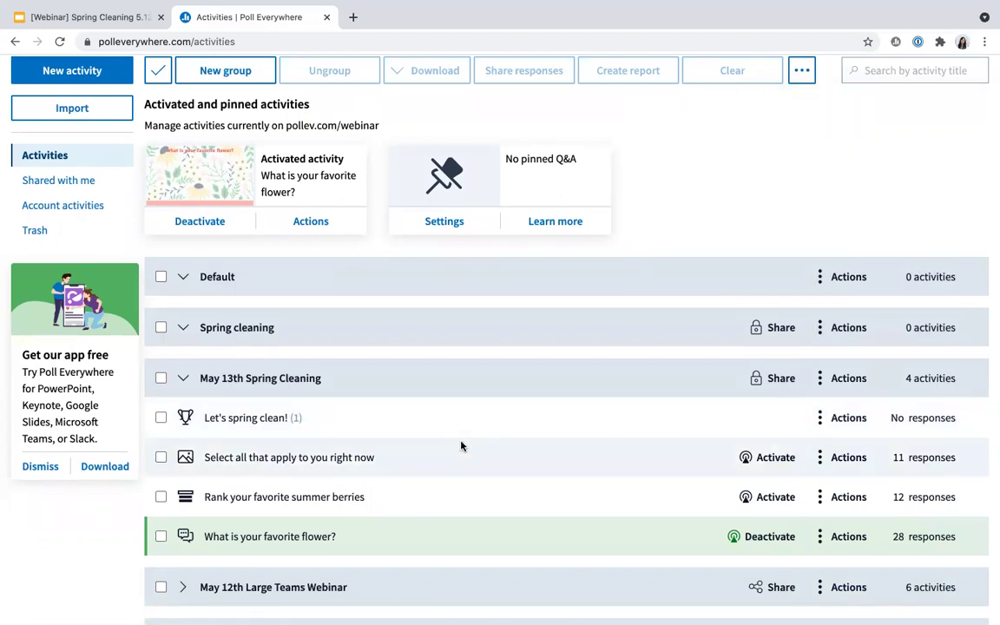
scroll(389, 446, "up", 1)
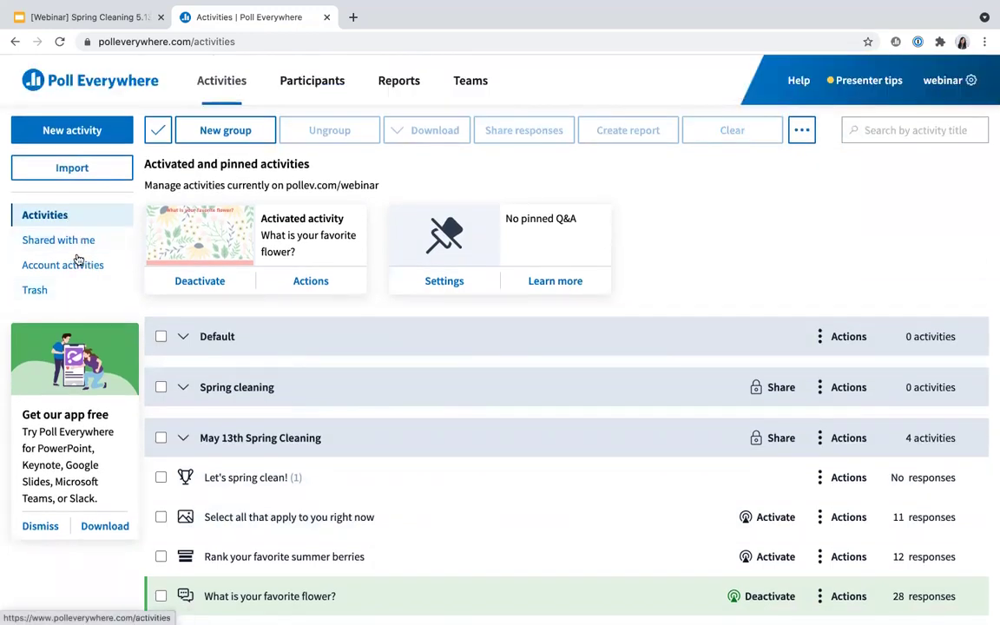
left_click(35, 291)
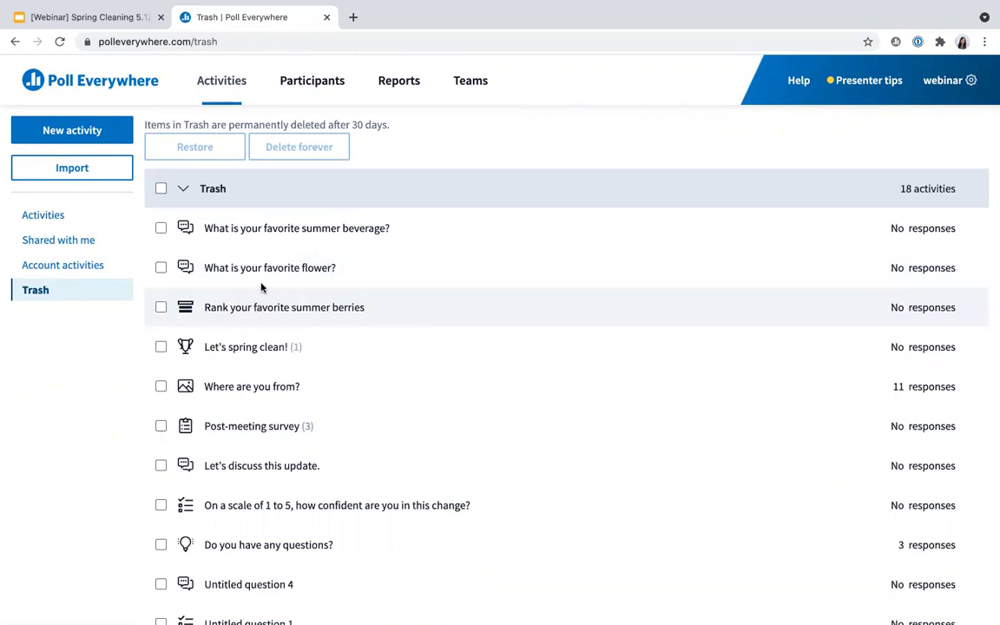
left_click(161, 229)
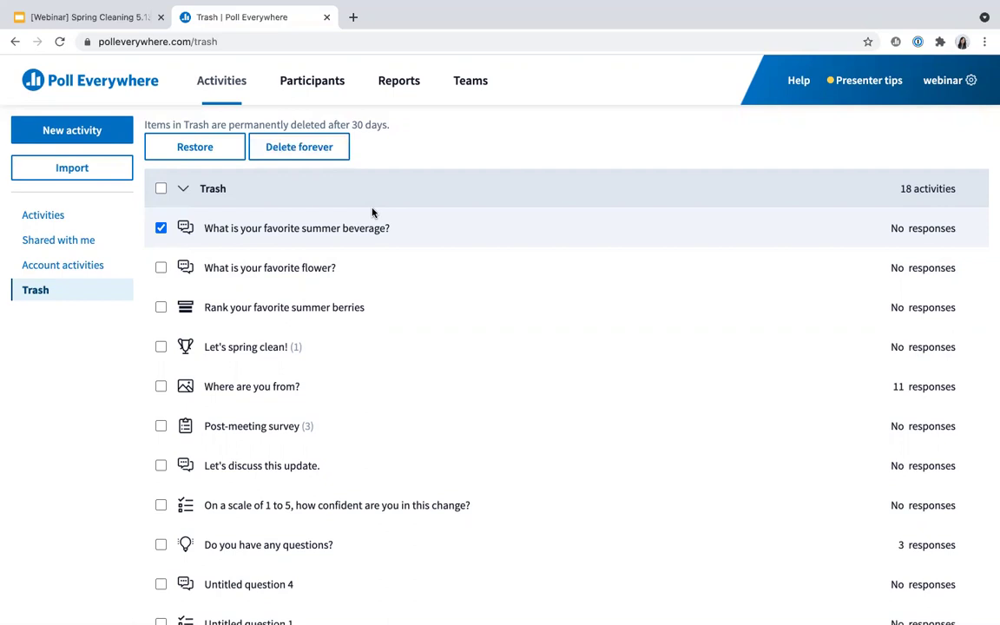
left_click(160, 230)
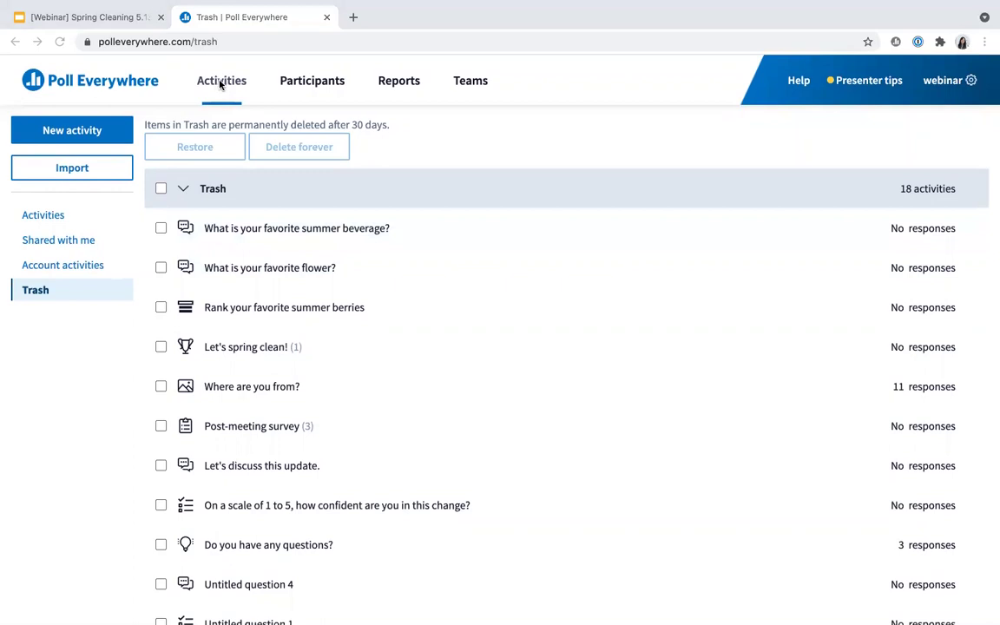
left_click(220, 83)
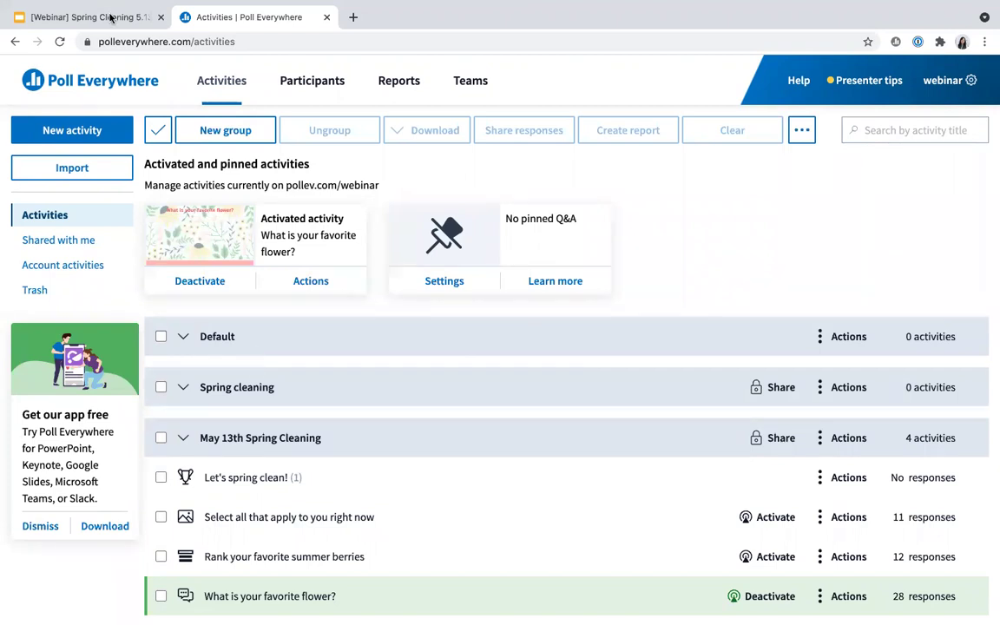
Switch to the Spring Cleaning deck in Google Slides, present it from the current slide and advance to the "Introducing Folders" slide
key("ctrl+shift+Tab")
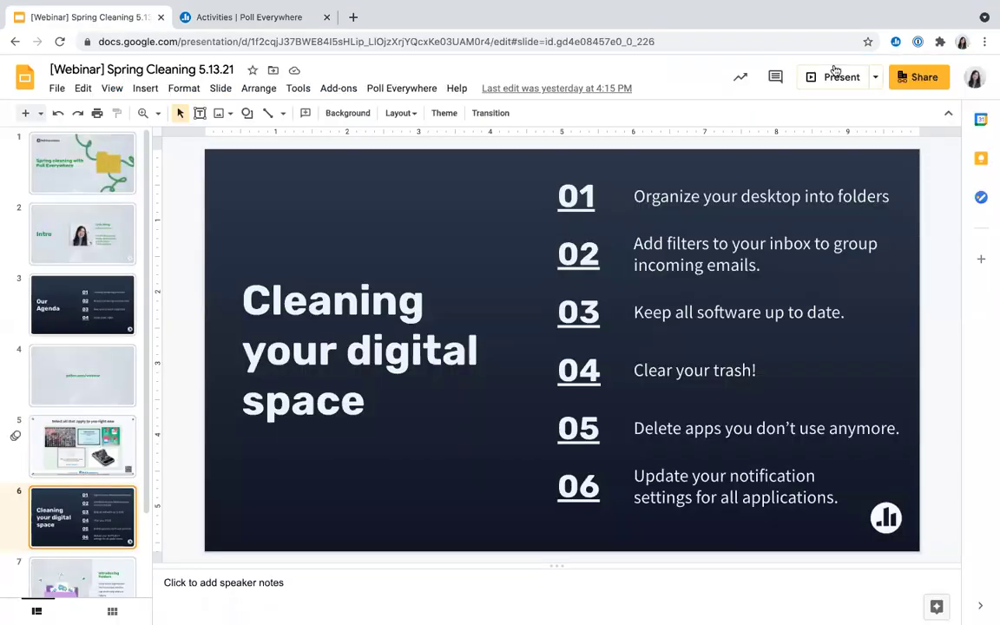
left_click(832, 84)
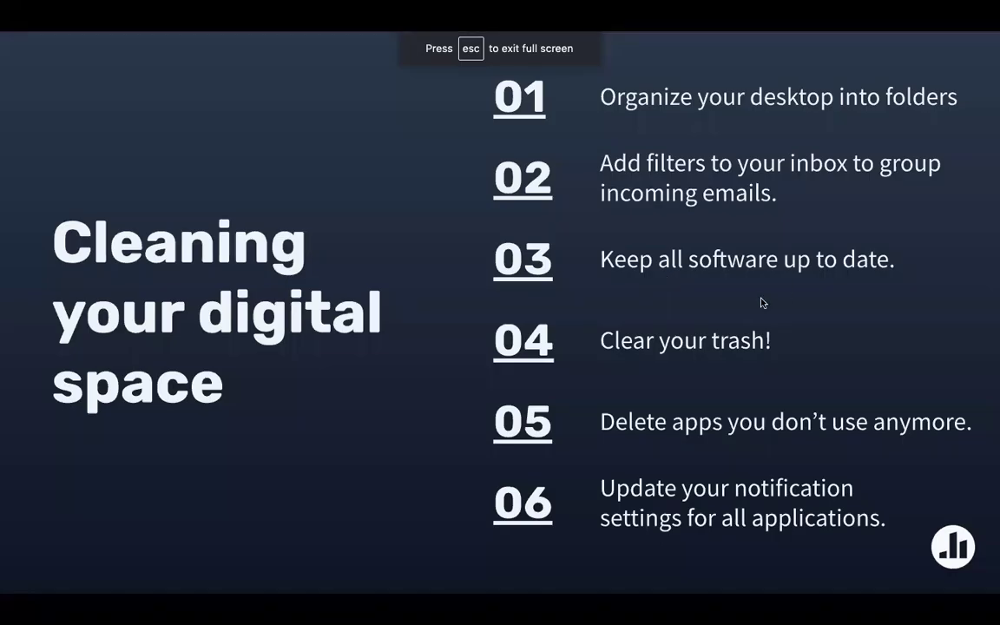
left_click(857, 357)
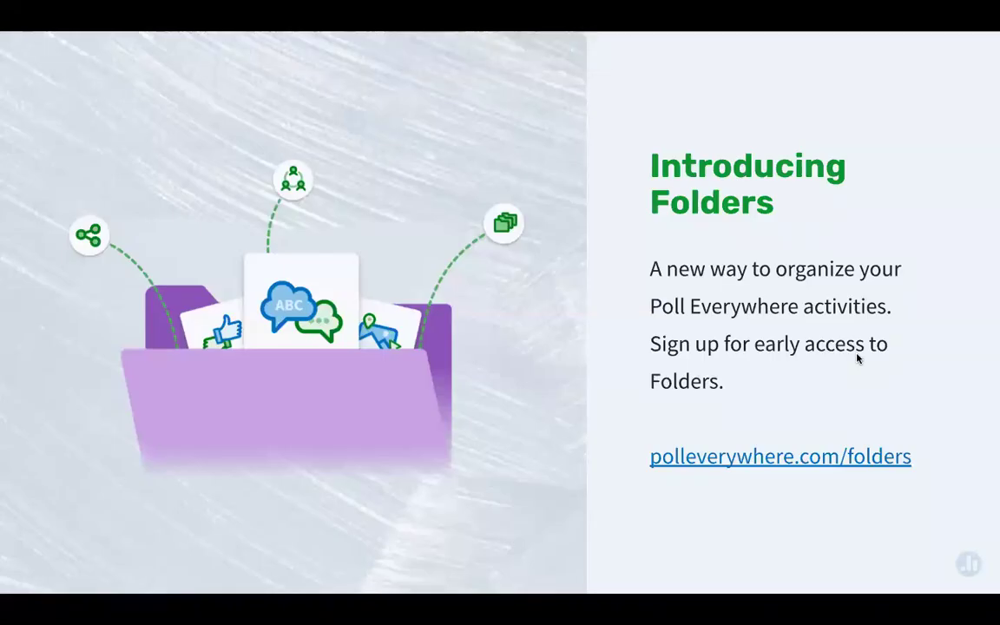